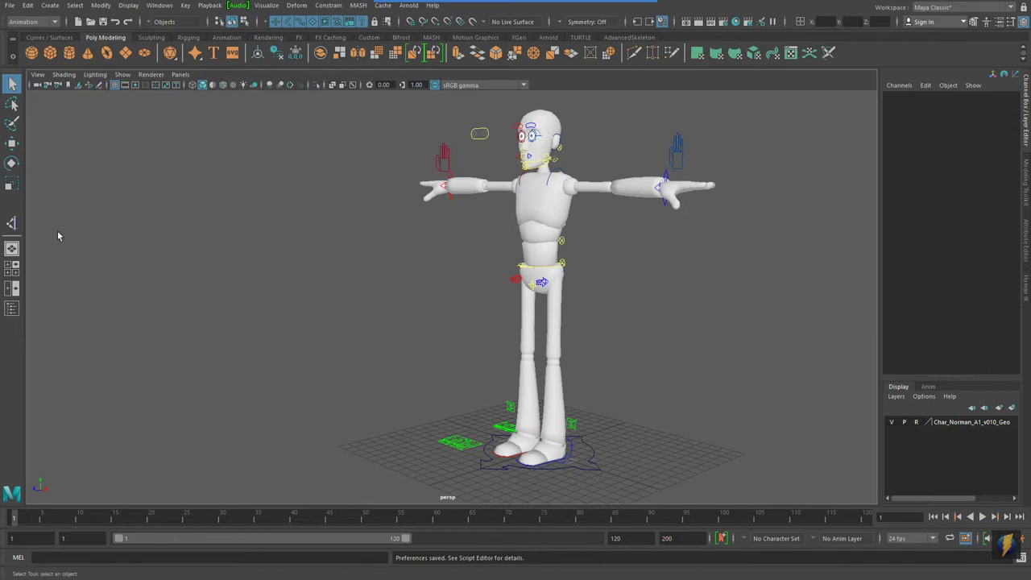
Inspect the default persp, top, front and side cameras in the Outliner.
left_click(12, 308)
left_click_drag(354, 329, 234, 144)
left_click(236, 227)
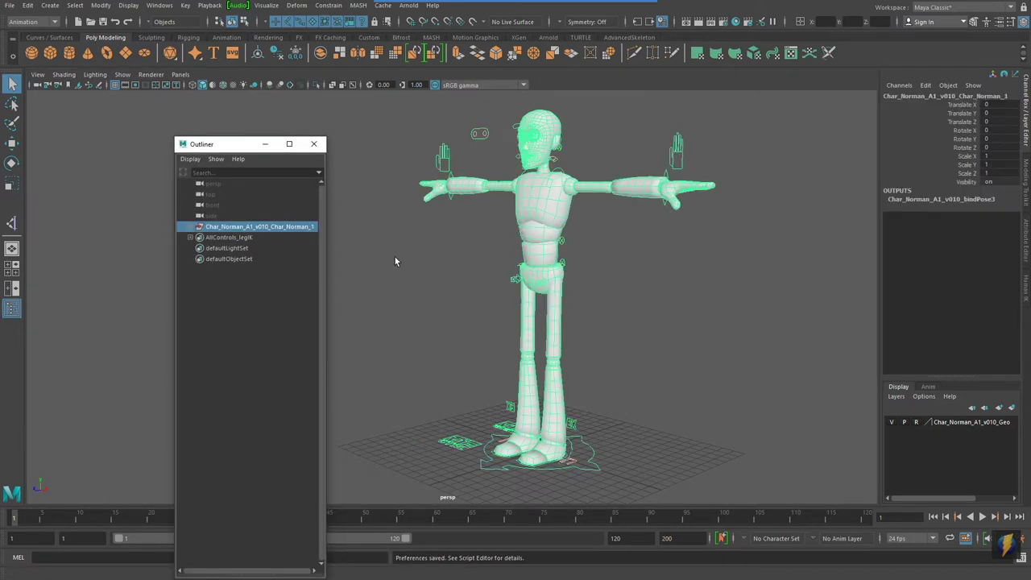
left_click(216, 184)
left_click(218, 194)
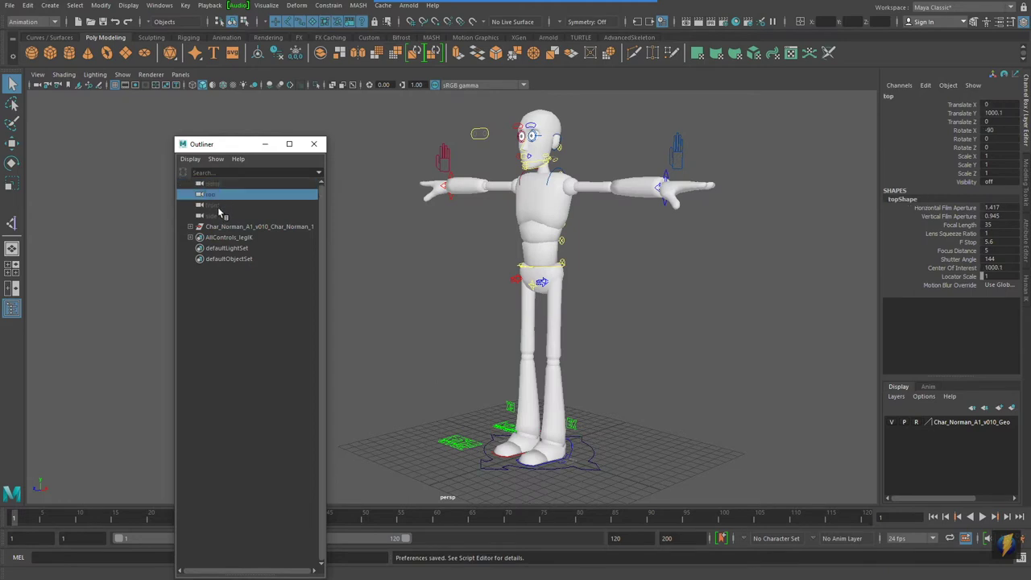
left_click(216, 204)
left_click(214, 216)
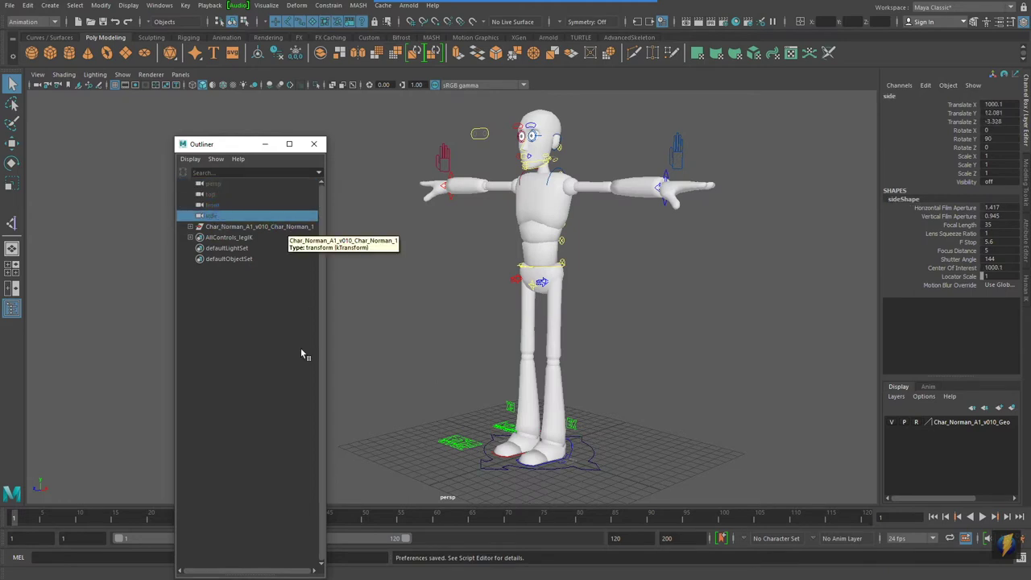
mouse_move(445, 3)
left_click(554, 24)
mouse_move(362, 131)
left_mouse_down()
mouse_move(218, 166)
mouse_move(228, 217)
mouse_move(220, 186)
left_mouse_up()
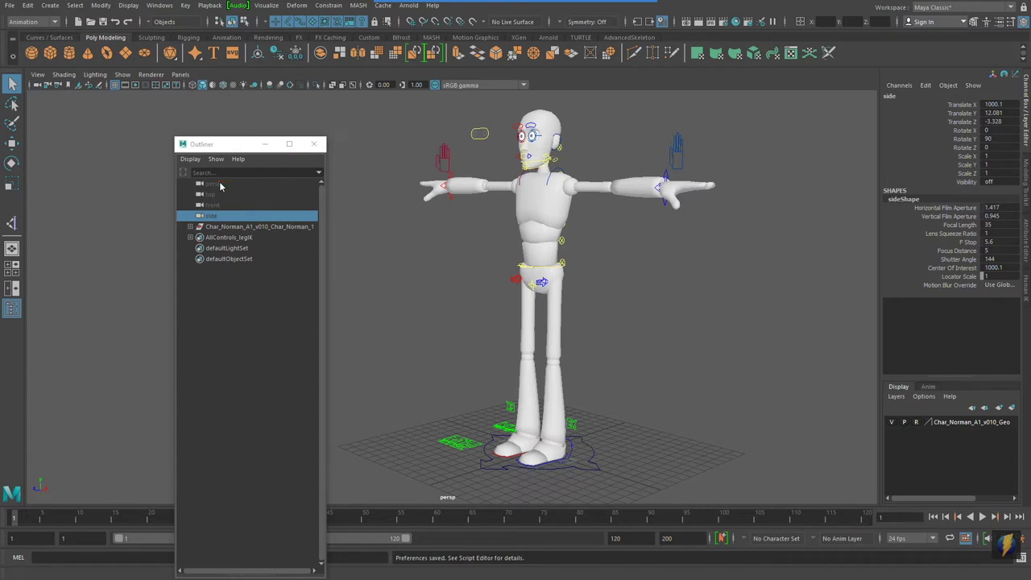
left_click(314, 143)
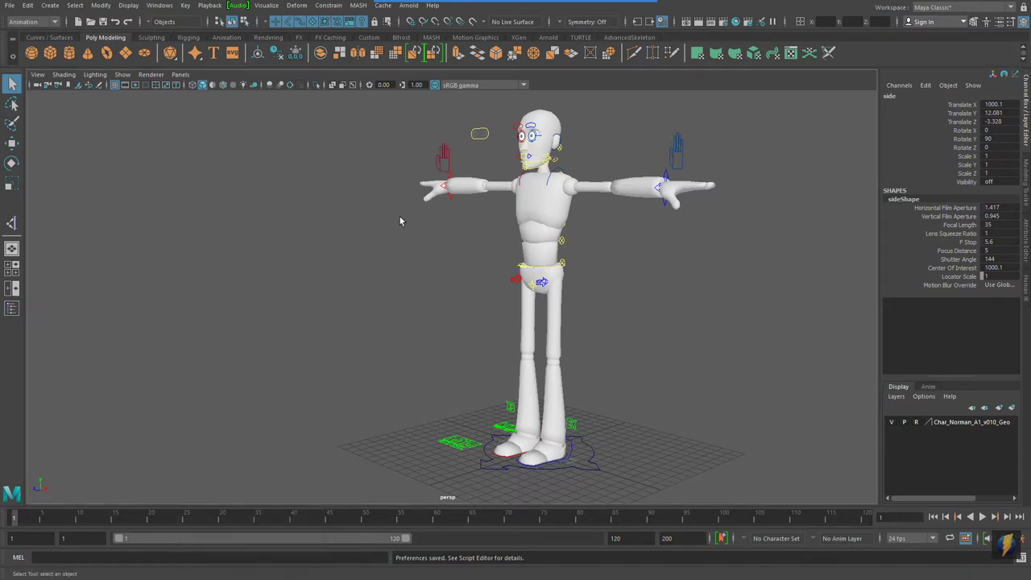
Create a new camera and rename it Render_Camera.
left_click(50, 5)
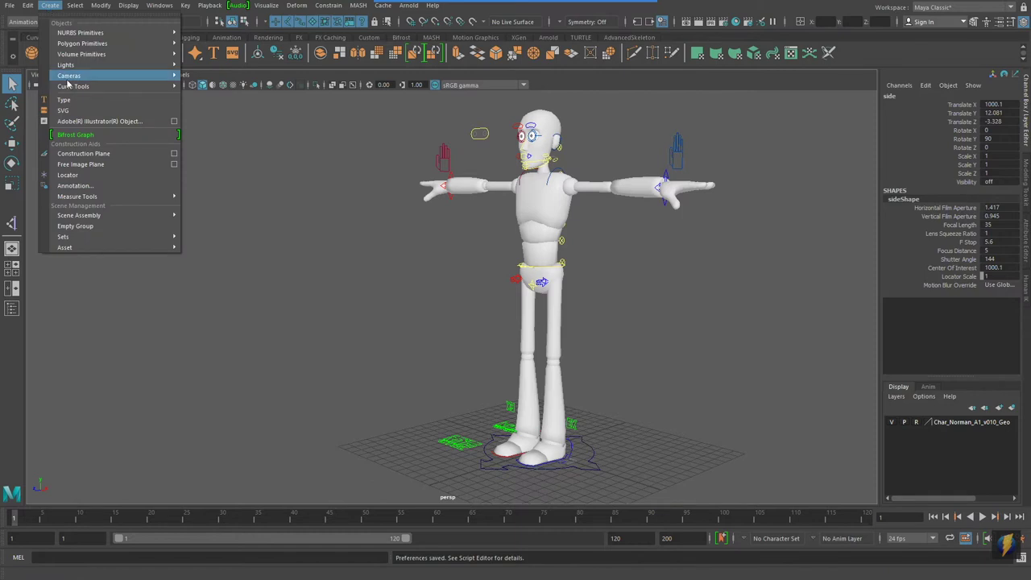
mouse_move(68, 80)
left_click(204, 76)
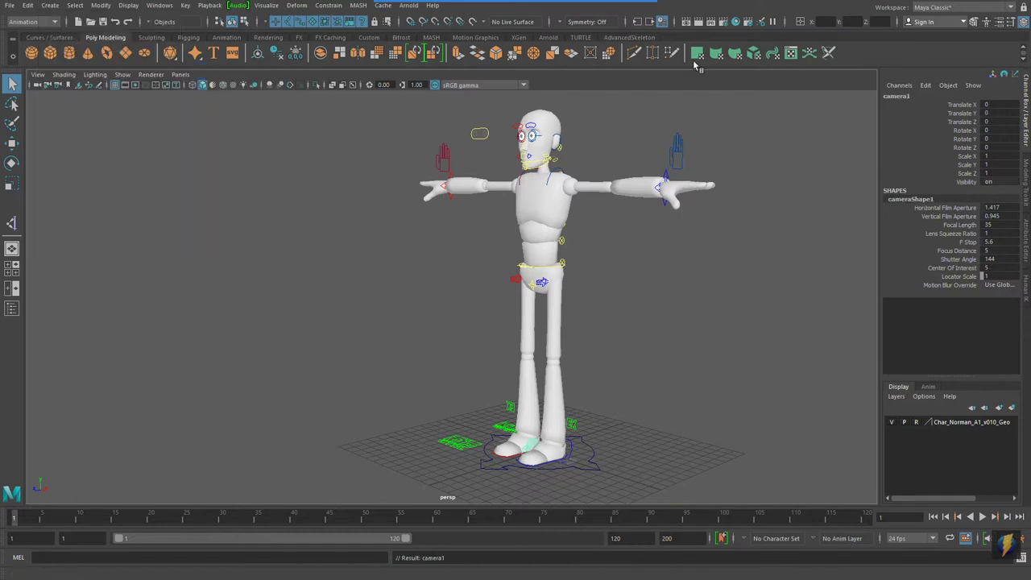
double_click(907, 97)
type("Render")
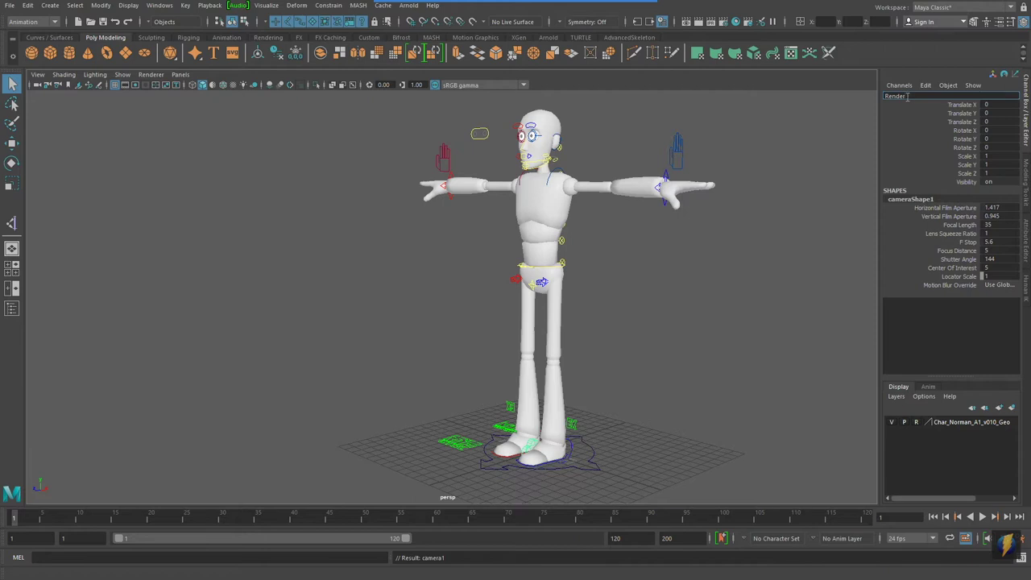
type(" Camera")
key("Return")
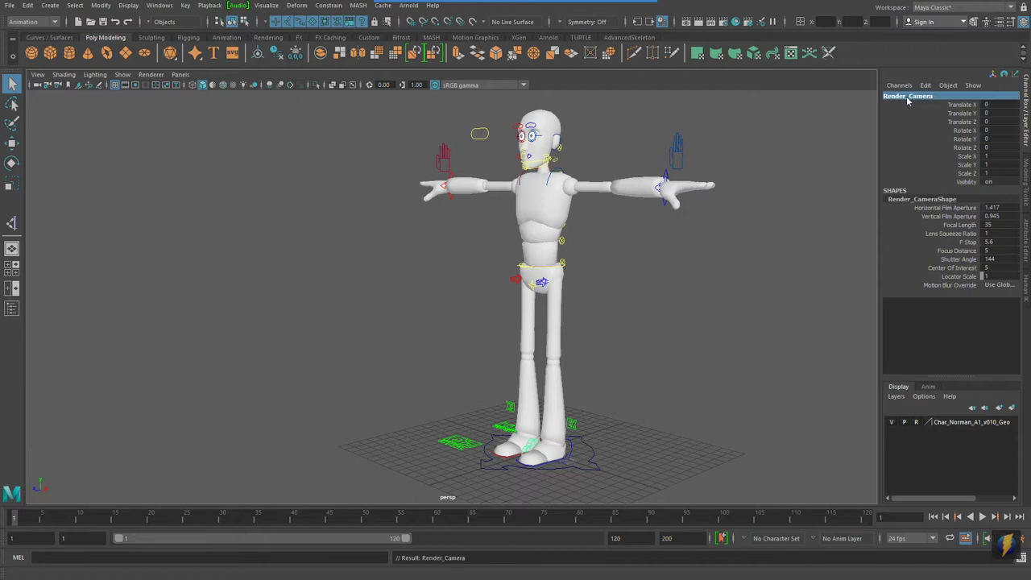
Switch to the four-view layout and make the top view look through Render_Camera.
key("space")
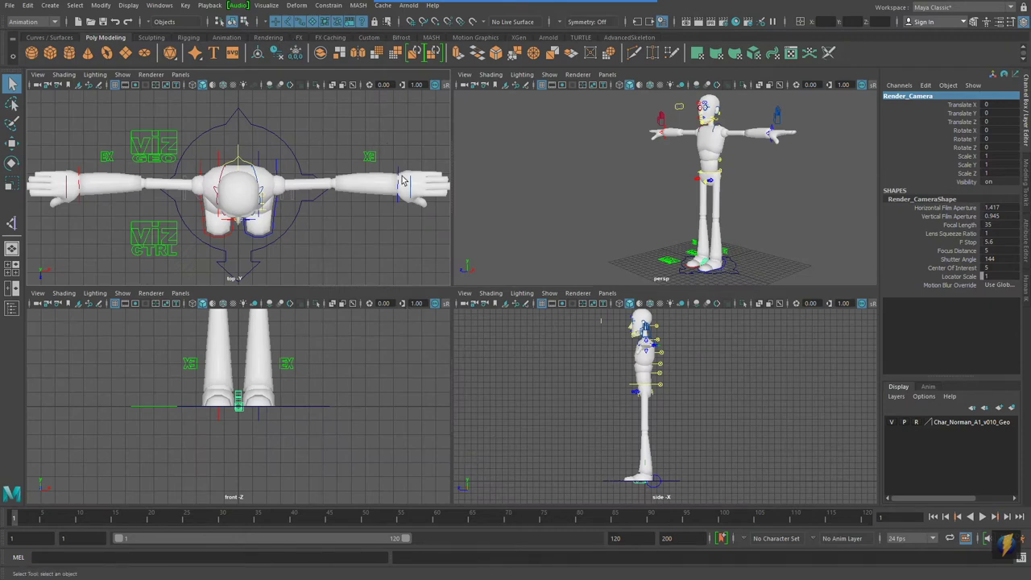
mouse_move(360, 158)
right_mouse_down("alt")
mouse_move(308, 132)
mouse_move(282, 132)
right_mouse_up("alt")
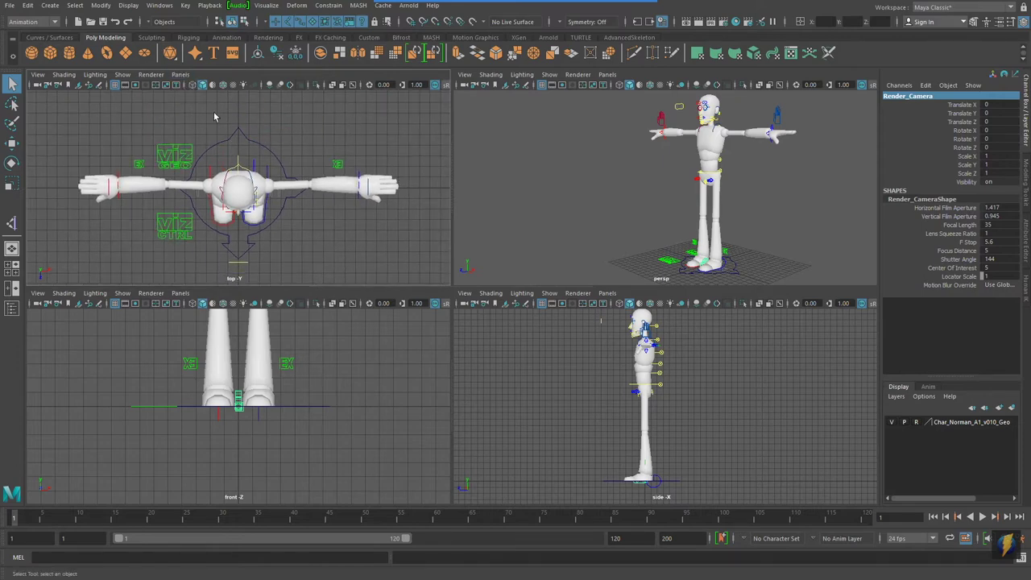
left_click(179, 74)
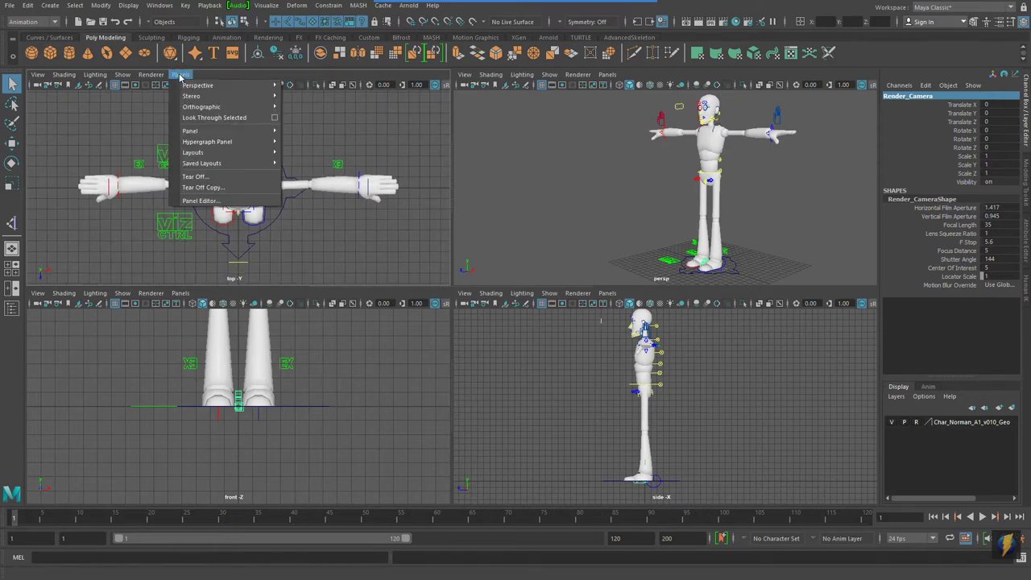
mouse_move(185, 85)
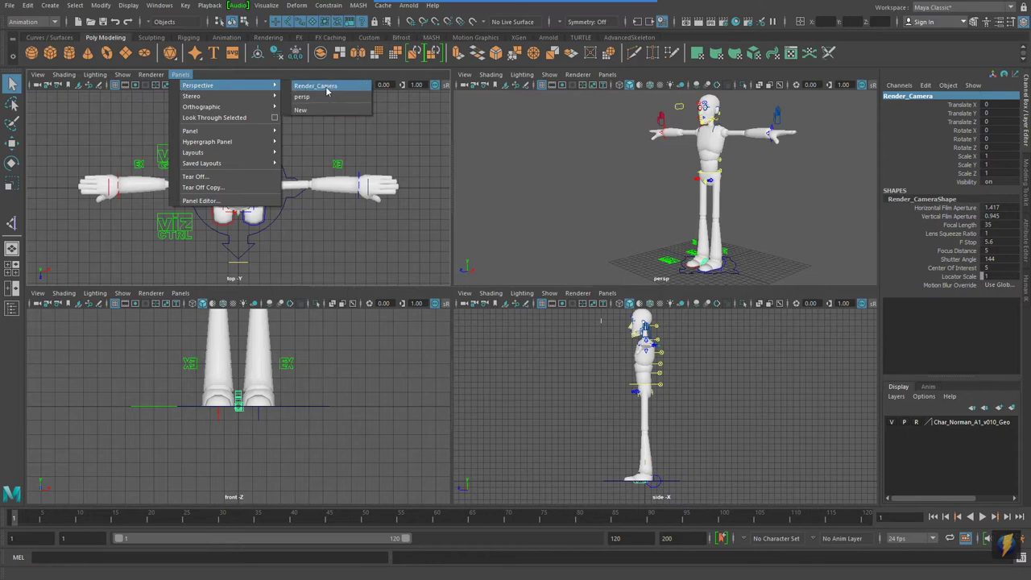
left_click(328, 87)
Frame the whole character from its side through Render_Camera, placing it slightly right of centre.
right_click_drag(303, 178, 26, 167, "alt")
right_click_drag(208, 164, 237, 144, "alt")
middle_click_drag(236, 144, 269, 233, "alt")
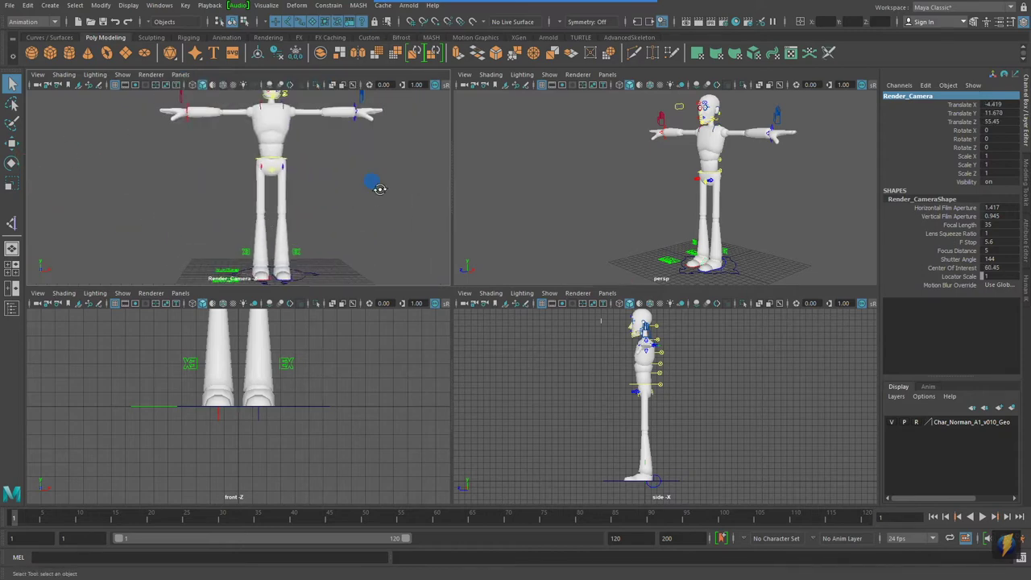
left_click_drag(377, 186, 274, 198, "alt")
middle_click_drag(277, 200, 313, 201, "alt")
right_click_drag(361, 204, 301, 188, "alt")
middle_click_drag(301, 190, 345, 187, "alt")
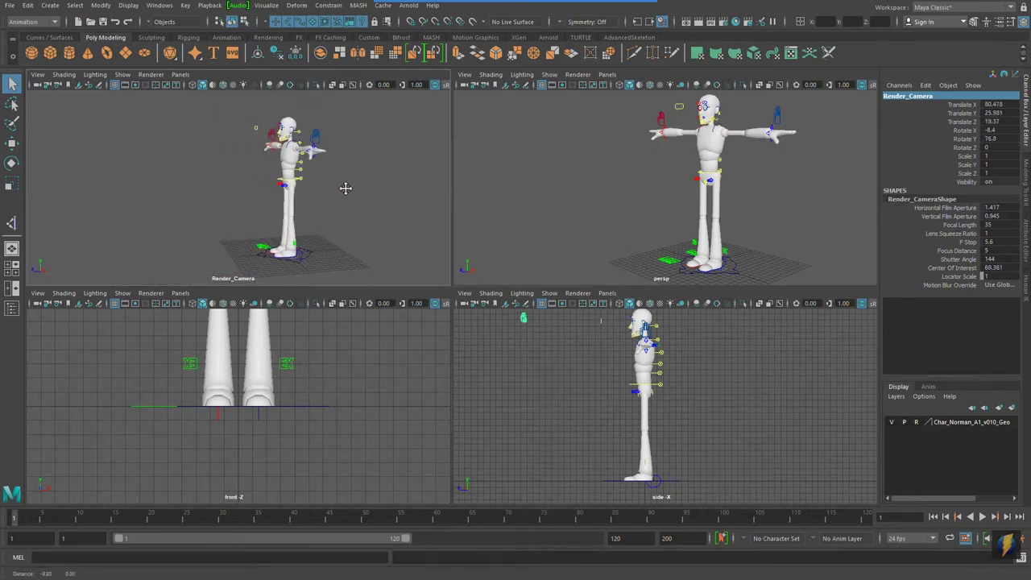
right_click_drag(259, 201, 283, 198, "alt")
middle_click_drag(284, 198, 309, 198, "alt")
left_click_drag(309, 197, 307, 203, "alt")
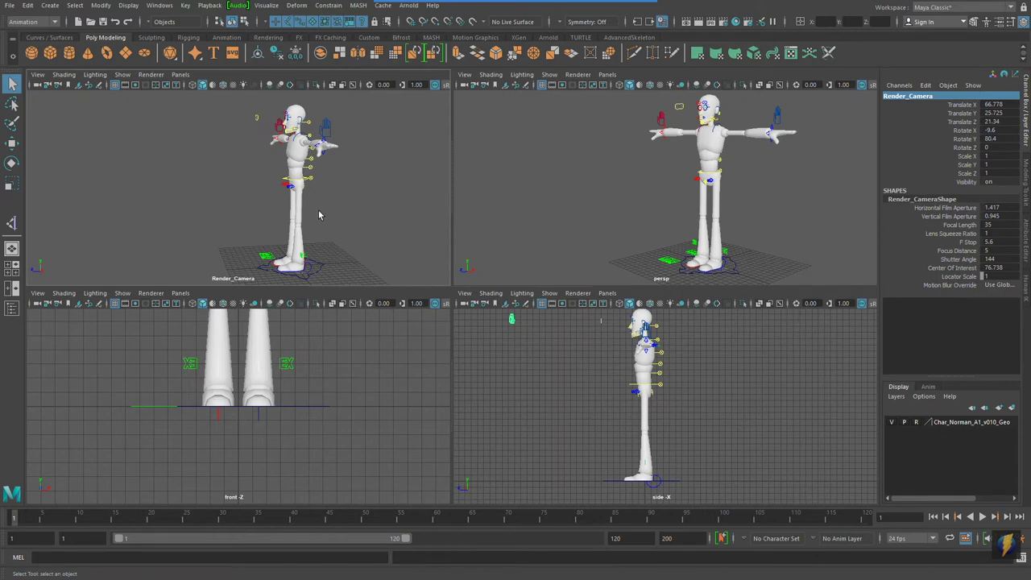
Show the resolution gate in the Render_Camera view and check the image size in the Render Settings.
left_click(135, 85)
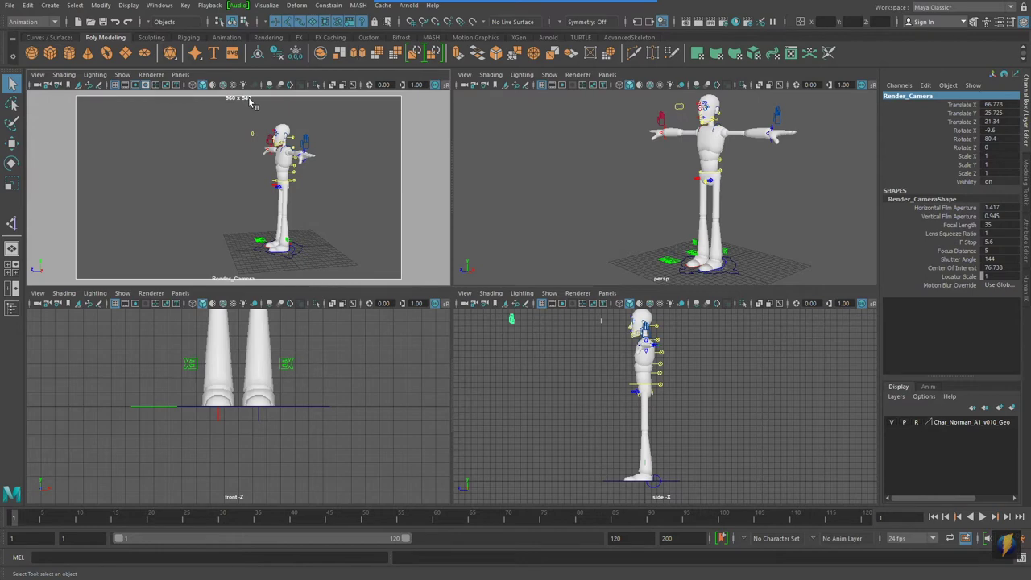
mouse_move(594, 4)
left_click(553, 23)
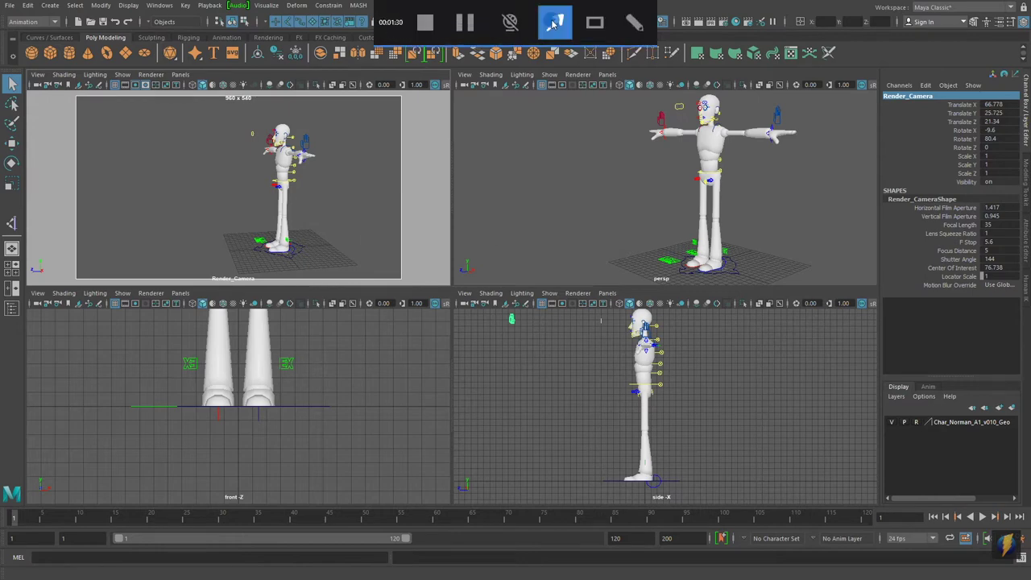
left_click(555, 23)
mouse_move(590, 207)
left_mouse_down()
mouse_move(720, 83)
mouse_move(717, 27)
left_mouse_up()
left_click(722, 22)
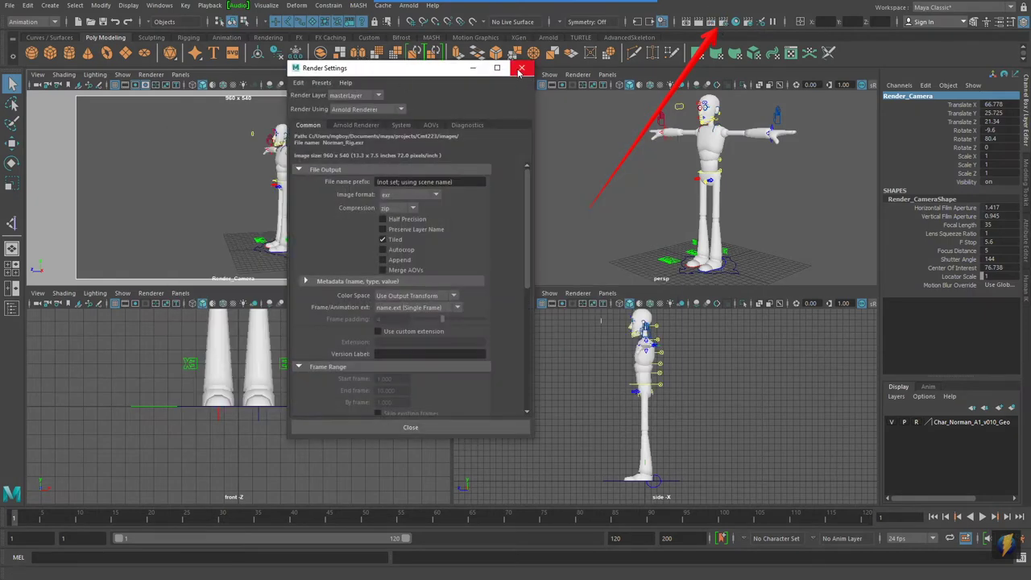
left_click(523, 69)
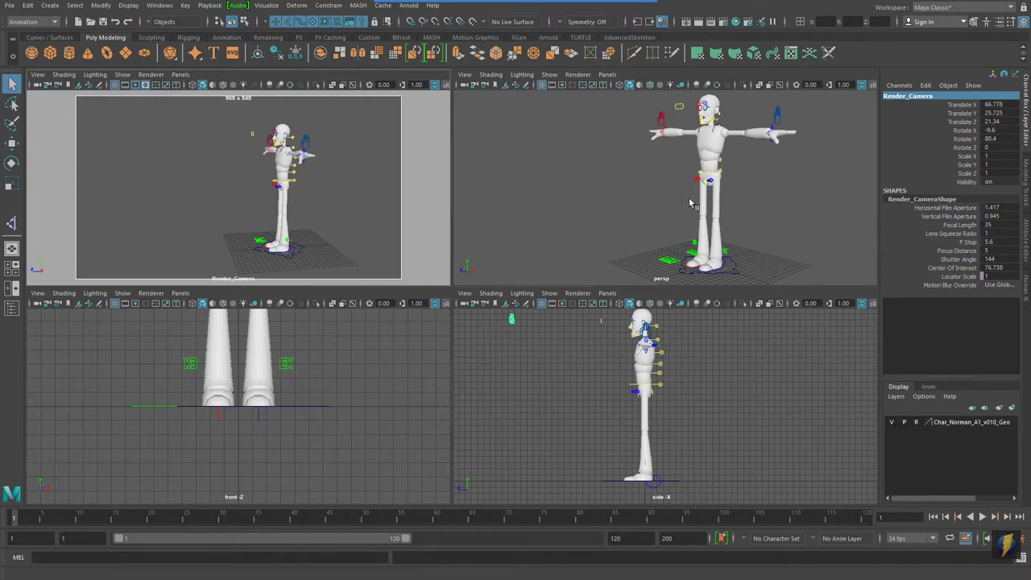
Orbit the persp view to the character's side and reframe Render_Camera with the character in the right part of the gate.
left_click_drag(786, 169, 659, 158, "alt")
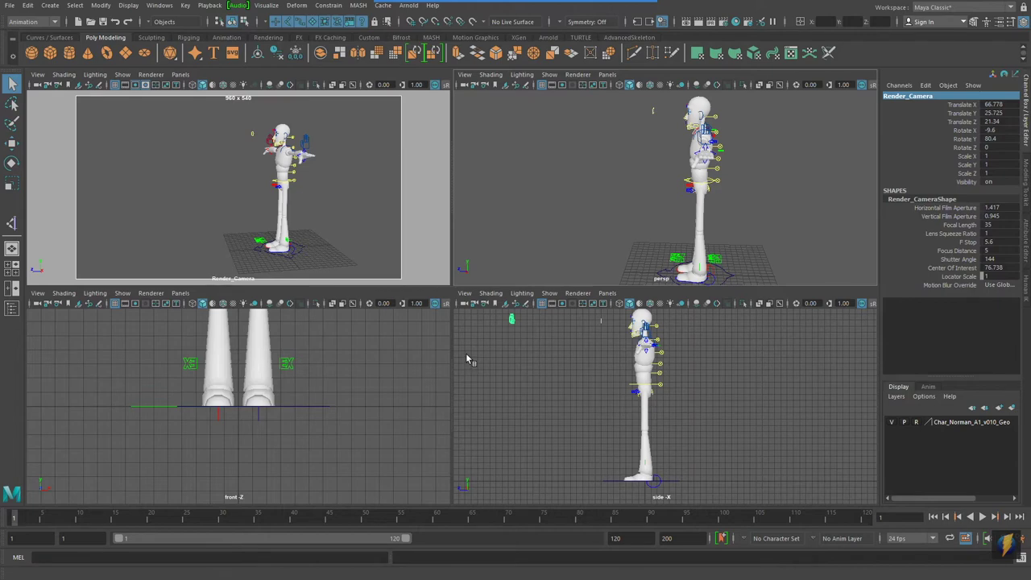
left_click_drag(233, 240, 256, 177, "alt")
middle_click_drag(288, 173, 176, 188, "alt")
left_click_drag(202, 189, 293, 202, "alt")
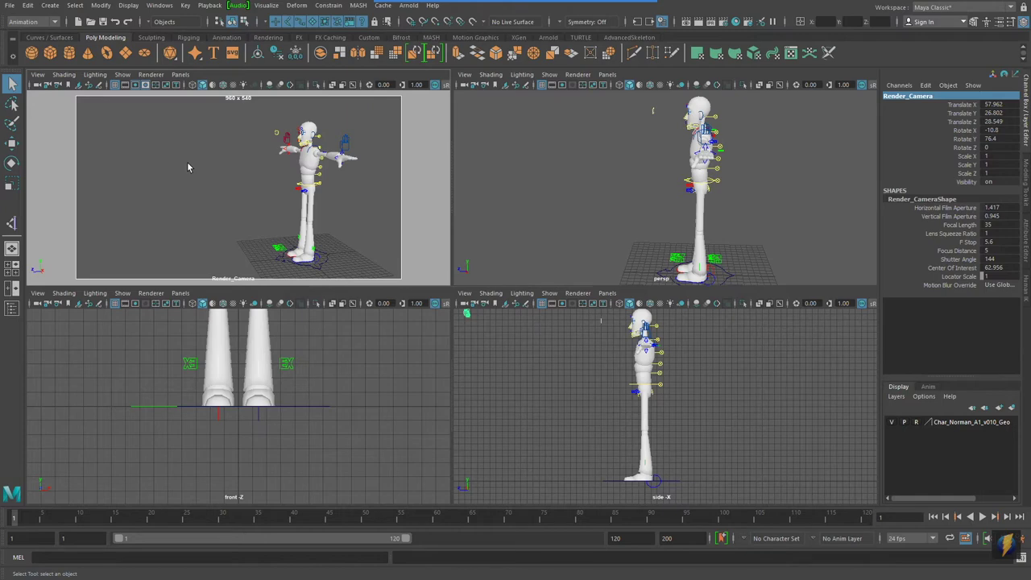
Set a keyframe on all Render_Camera transform channels and visibility at frame 1.
left_click(12, 308)
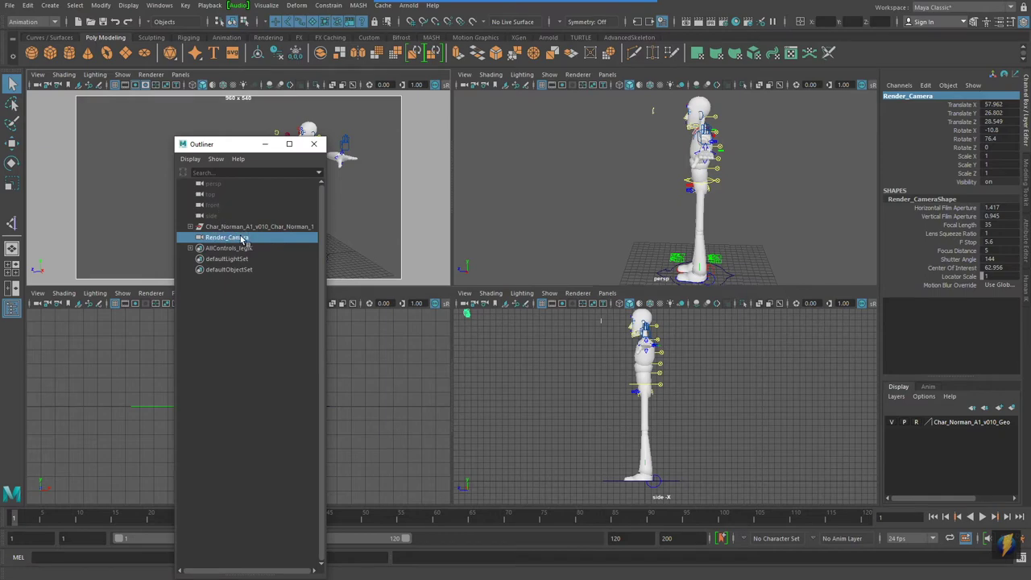
middle_click(418, 335)
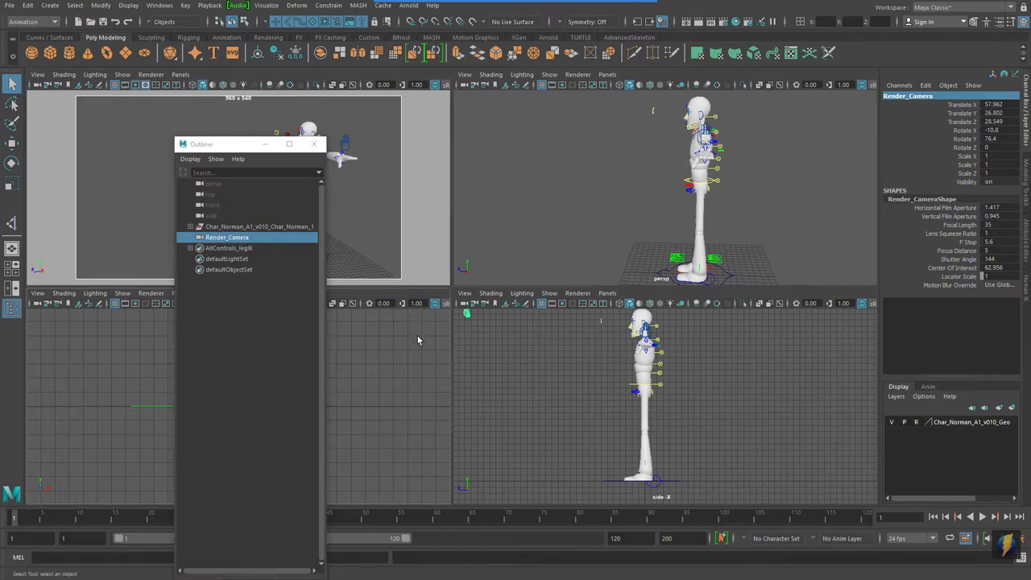
key("s")
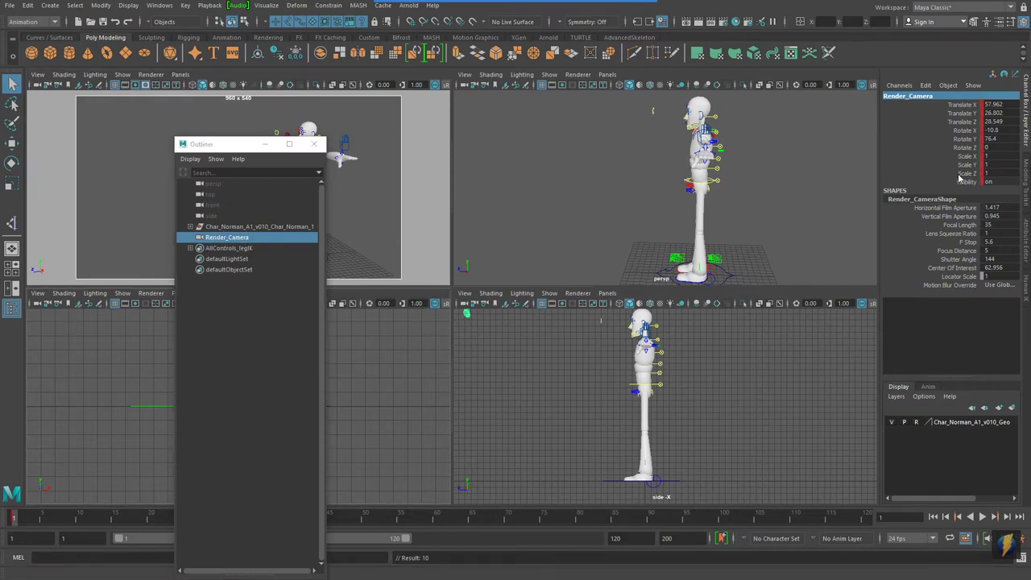
left_click(554, 21)
mouse_move(733, 151)
left_mouse_down()
mouse_move(793, 153)
mouse_move(957, 106)
mouse_move(969, 167)
left_mouse_up()
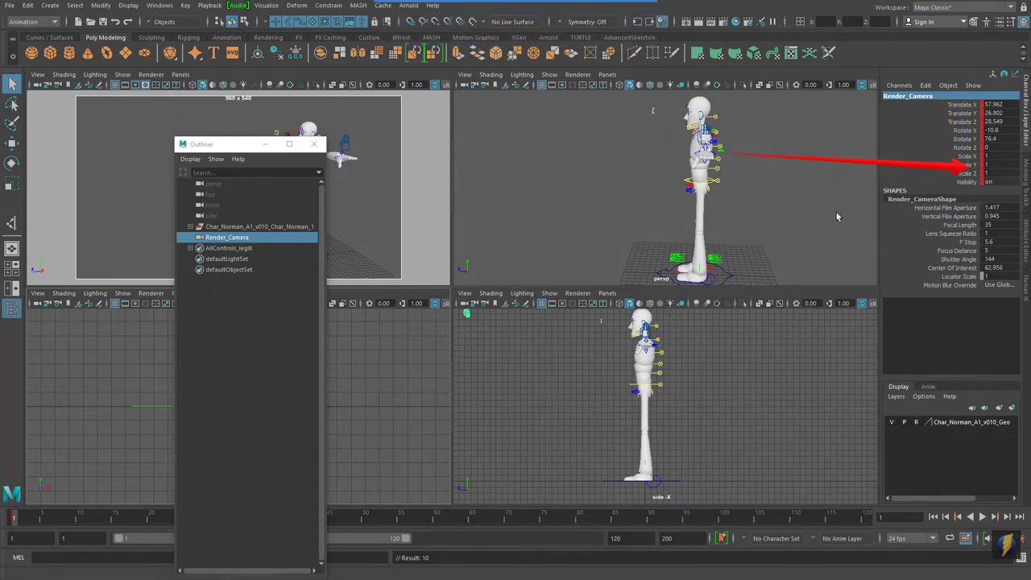
left_click(315, 144)
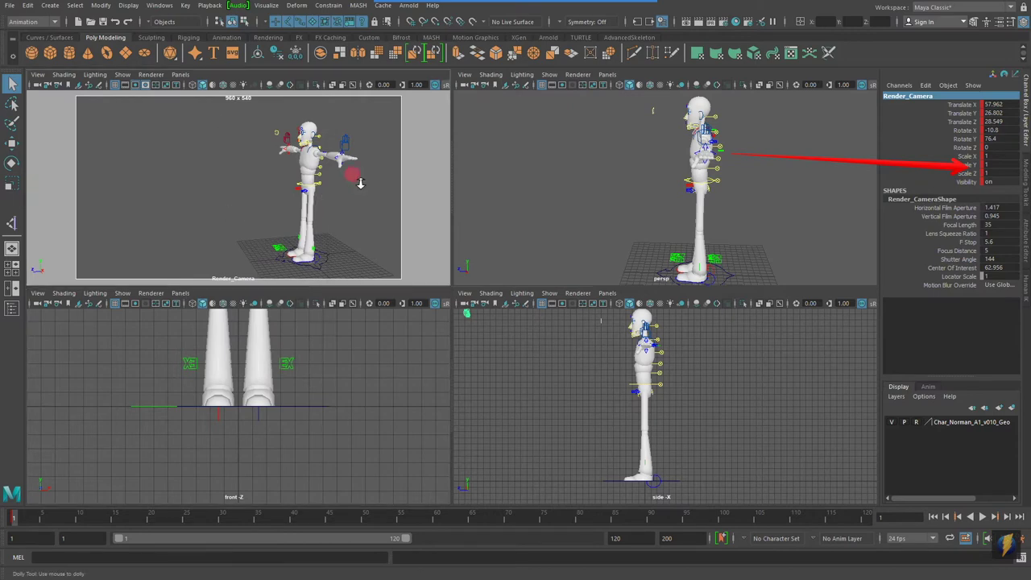
Test the camera key by moving Render_Camera far above the character and restoring its keyed view at frame 3.
scroll(268, 175, "down", 5)
left_click_drag(175, 204, 293, 221, "alt")
middle_click_drag(292, 221, 288, 161, "alt")
right_click_drag(288, 161, 384, 168, "alt")
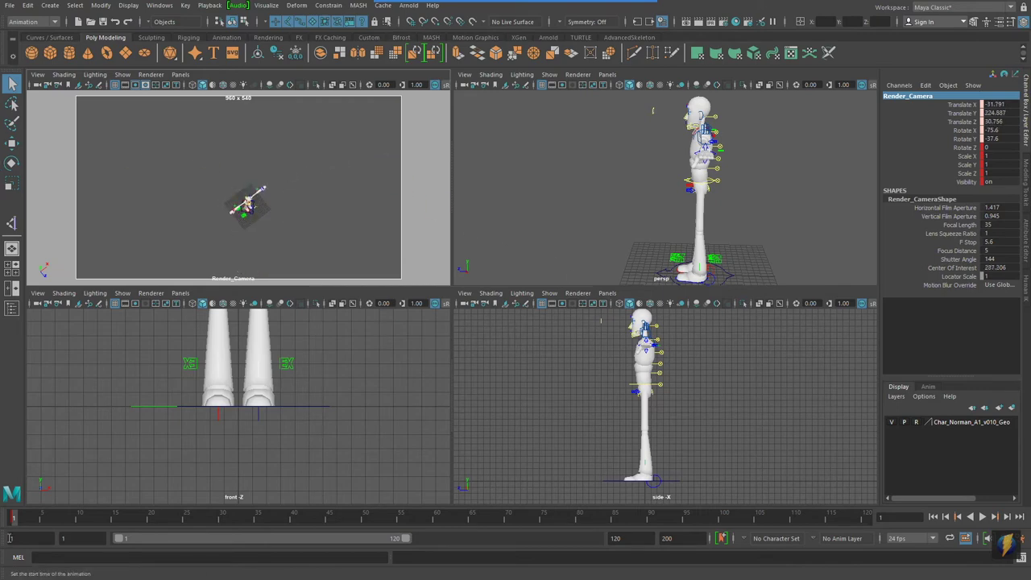
left_click(28, 517)
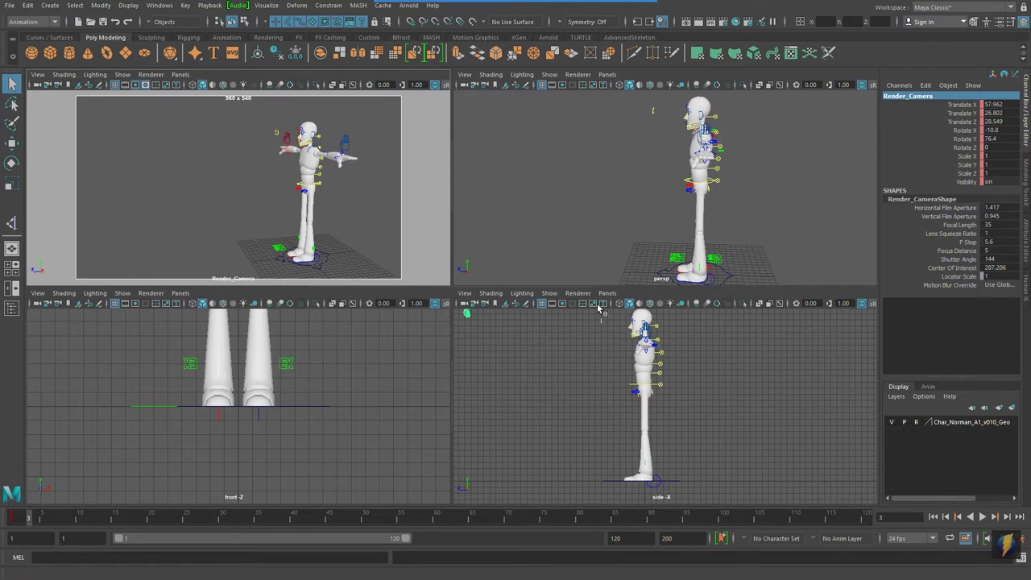
At frame 10, reframe Render_Camera on the character's front, left of centre, and set a keyframe.
left_click_drag(29, 522, 80, 526)
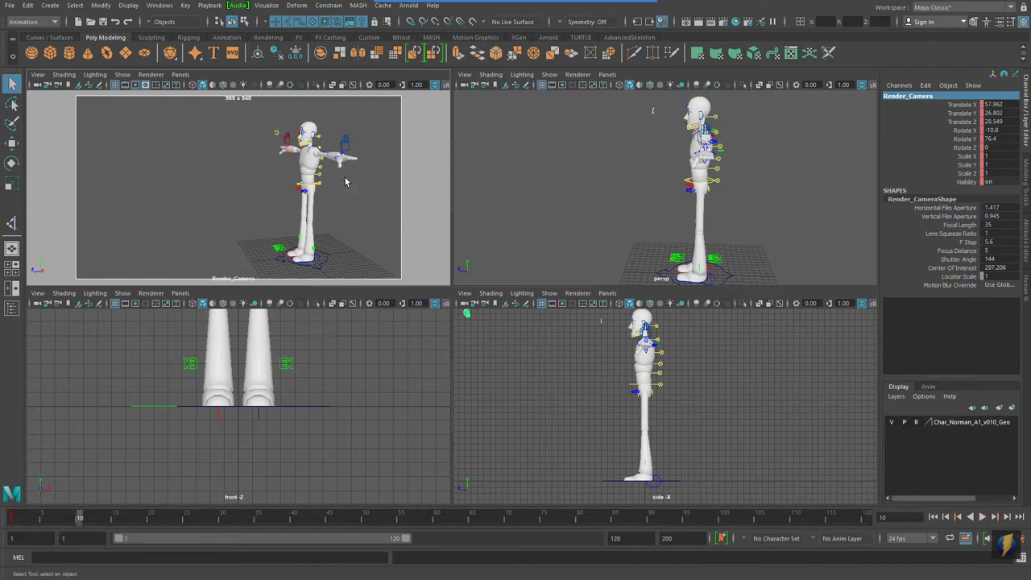
left_click_drag(345, 182, 187, 199, "alt")
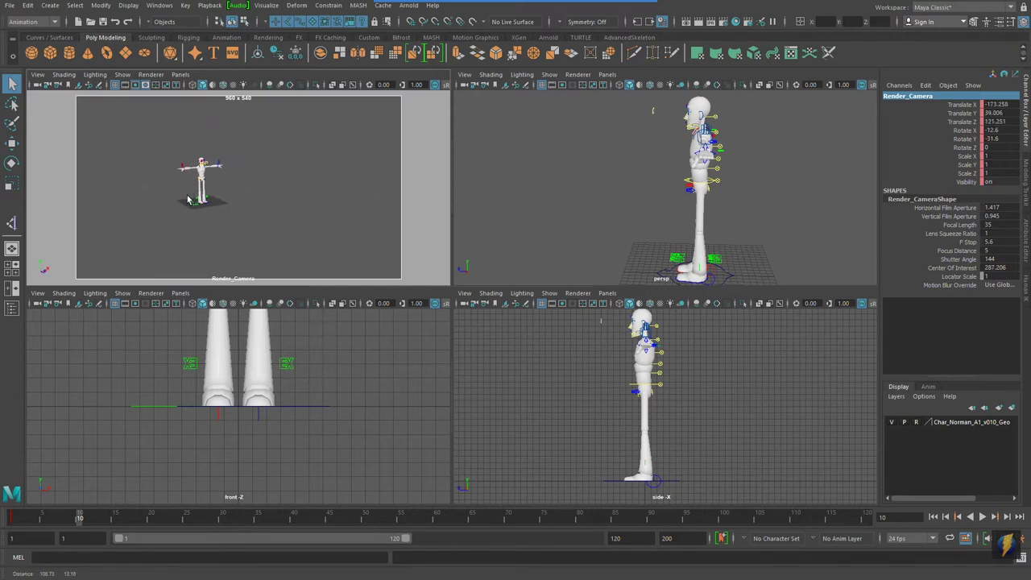
right_click_drag(188, 199, 265, 206, "alt")
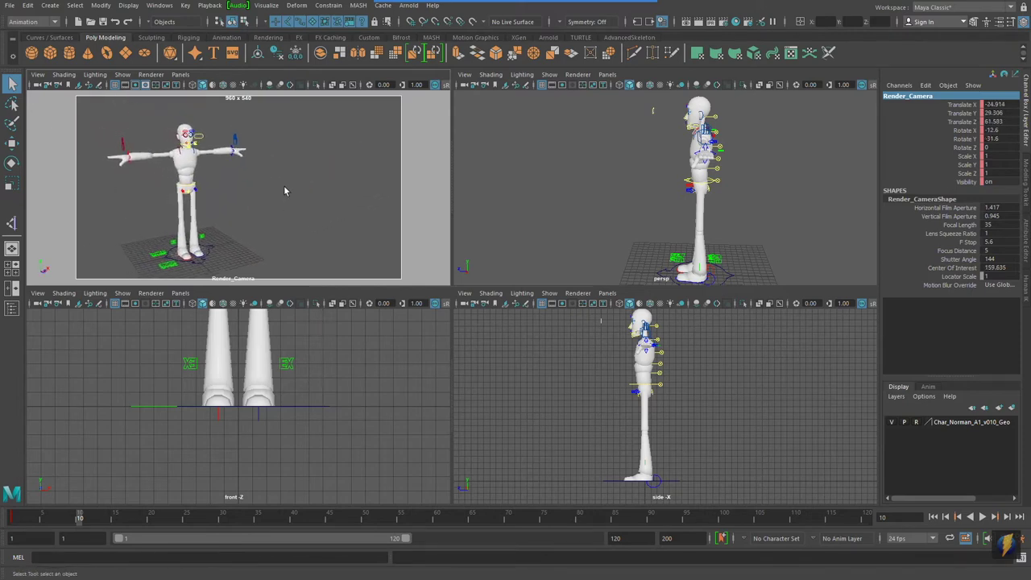
key("s")
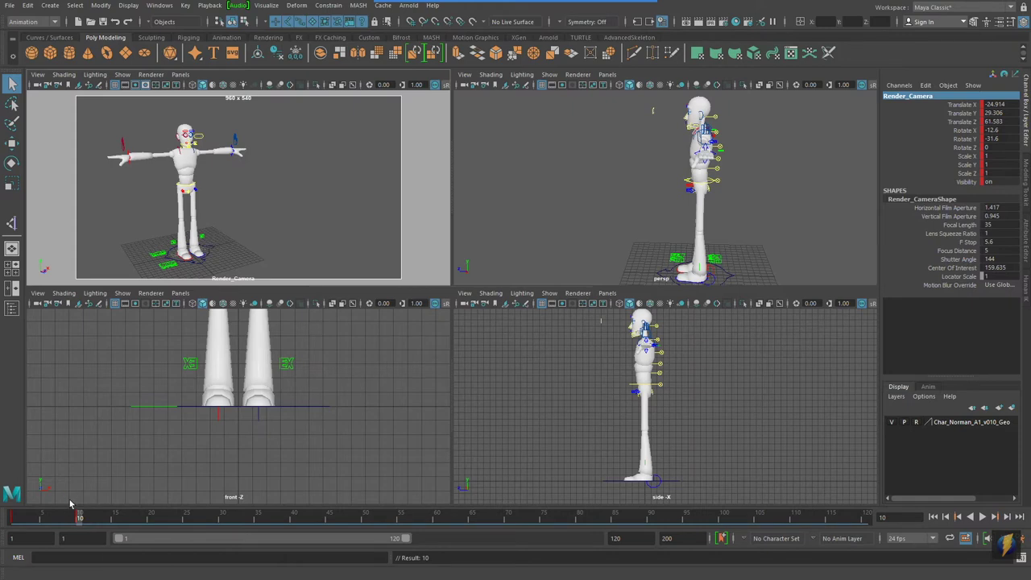
At frame 1, remove the animation keys from all Render_Camera transform channels and visibility by cutting them.
left_click_drag(79, 515, 7, 523)
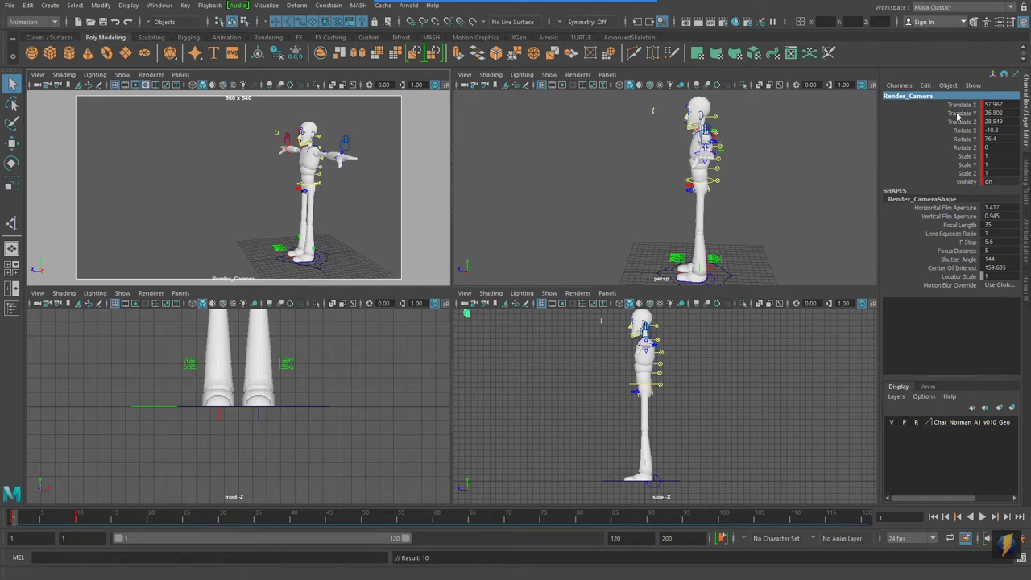
left_click_drag(959, 106, 991, 184)
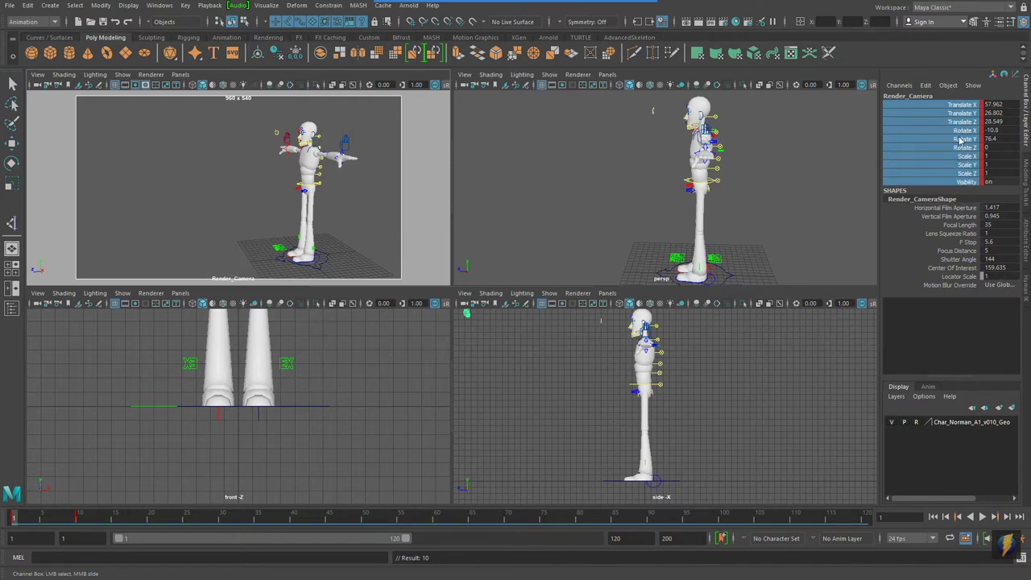
right_click(954, 136)
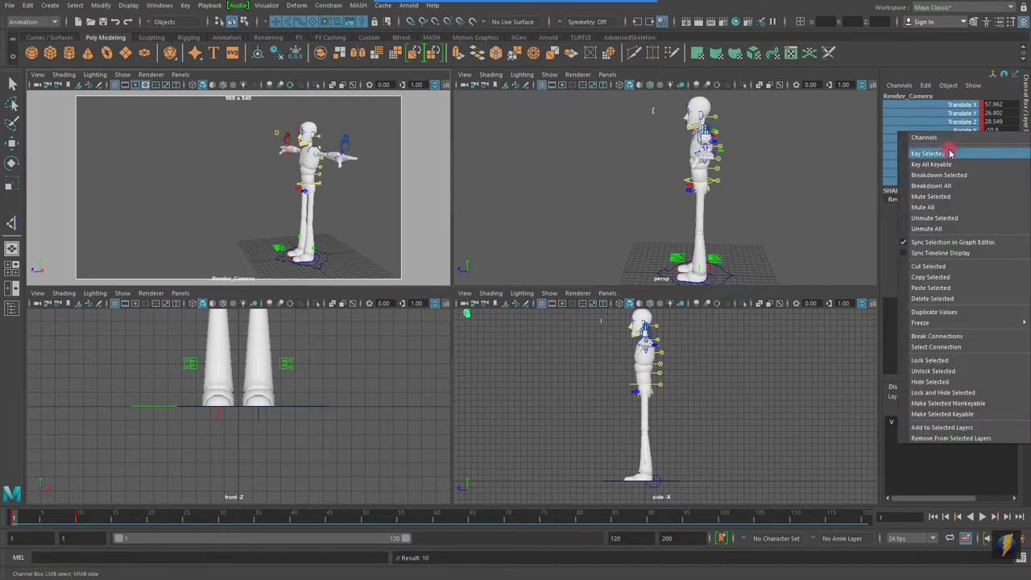
left_click(932, 270)
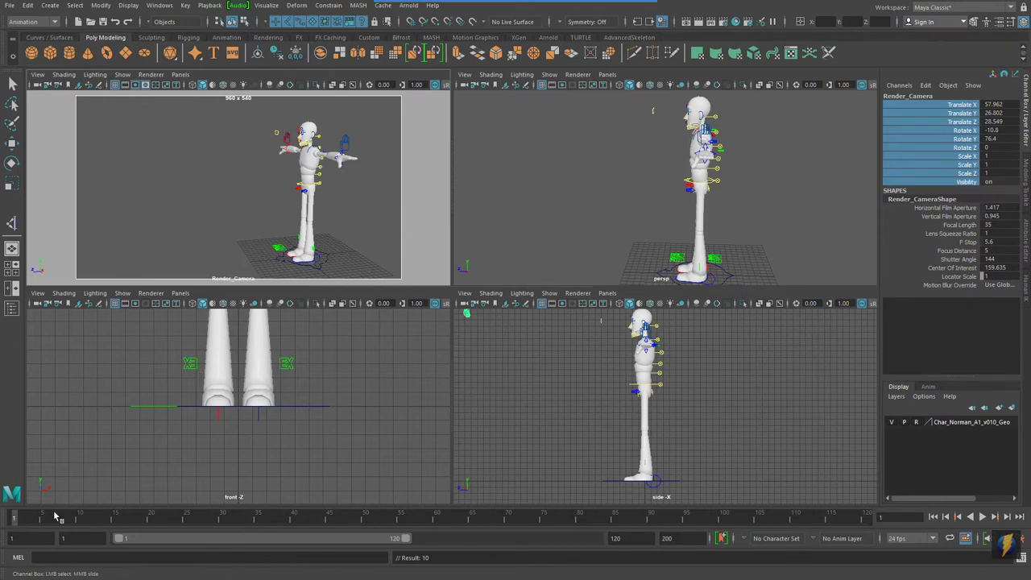
mouse_move(22, 518)
left_mouse_down()
mouse_move(384, 506)
mouse_move(2, 506)
left_mouse_up()
mouse_move(630, 4)
left_click(557, 22)
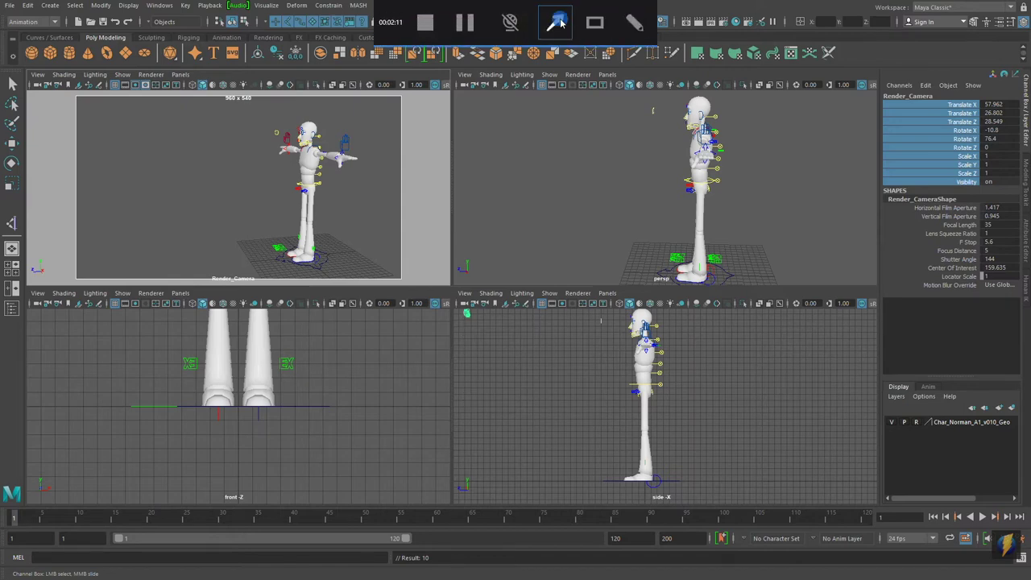
mouse_move(164, 217)
left_mouse_down()
mouse_move(92, 138)
mouse_move(71, 94)
left_mouse_up()
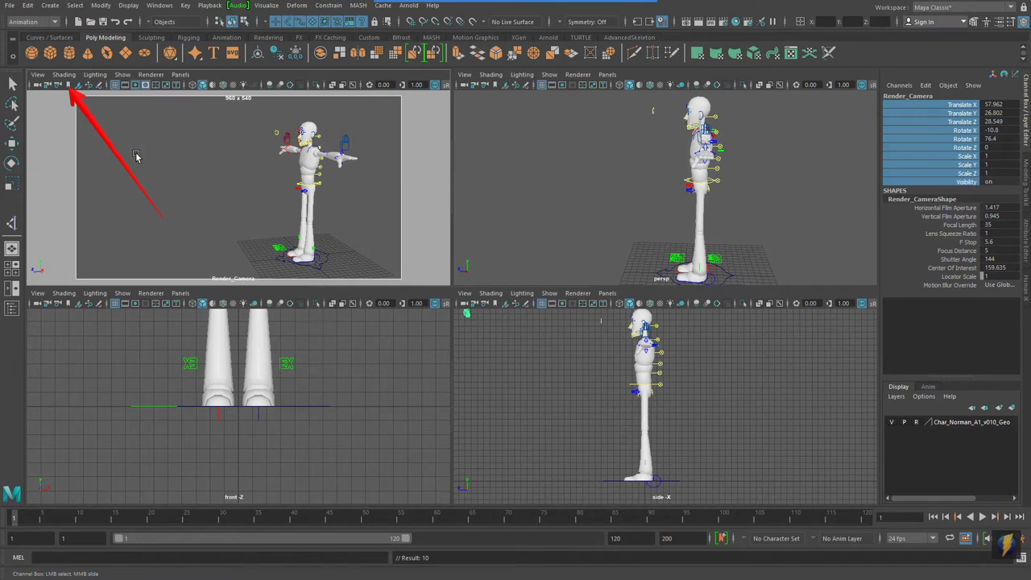
Bookmark the current Render_Camera view and test it by moving the camera far away and recalling cameraView1.
left_click(70, 85)
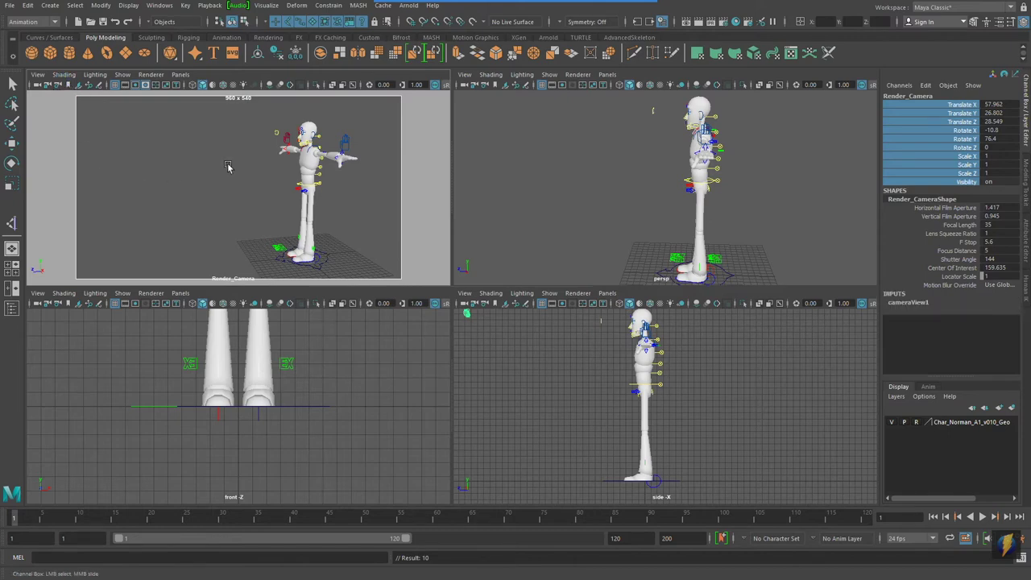
middle_click_drag(314, 170, 256, 177, "alt")
right_click_drag(256, 177, 223, 173, "alt")
left_click_drag(223, 173, 314, 186, "alt")
middle_click_drag(314, 185, 259, 187, "alt")
mouse_move(24, 520)
left_mouse_down()
mouse_move(206, 520)
mouse_move(282, 488)
mouse_move(369, 503)
mouse_move(4, 523)
left_mouse_up()
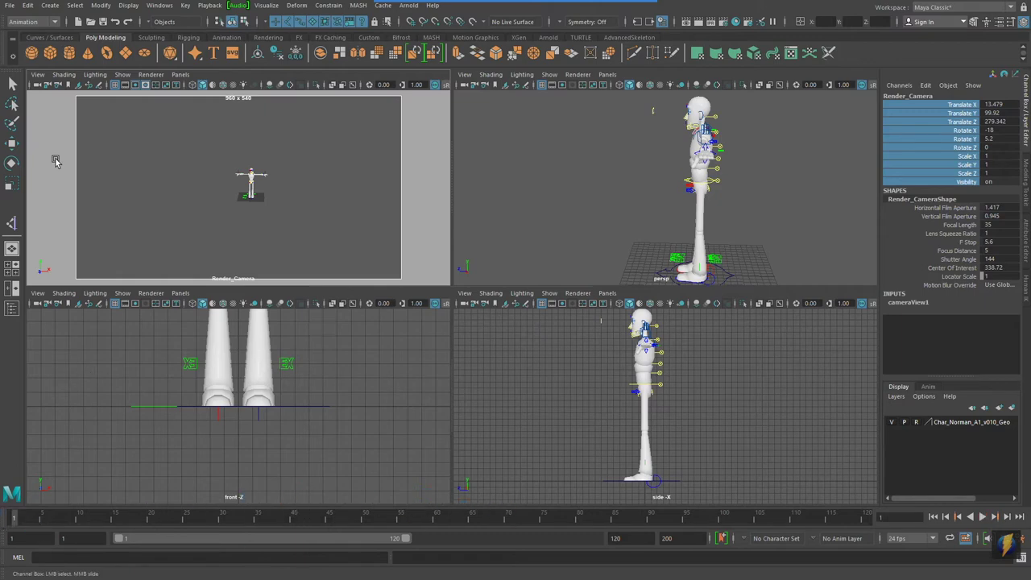
left_click(37, 76)
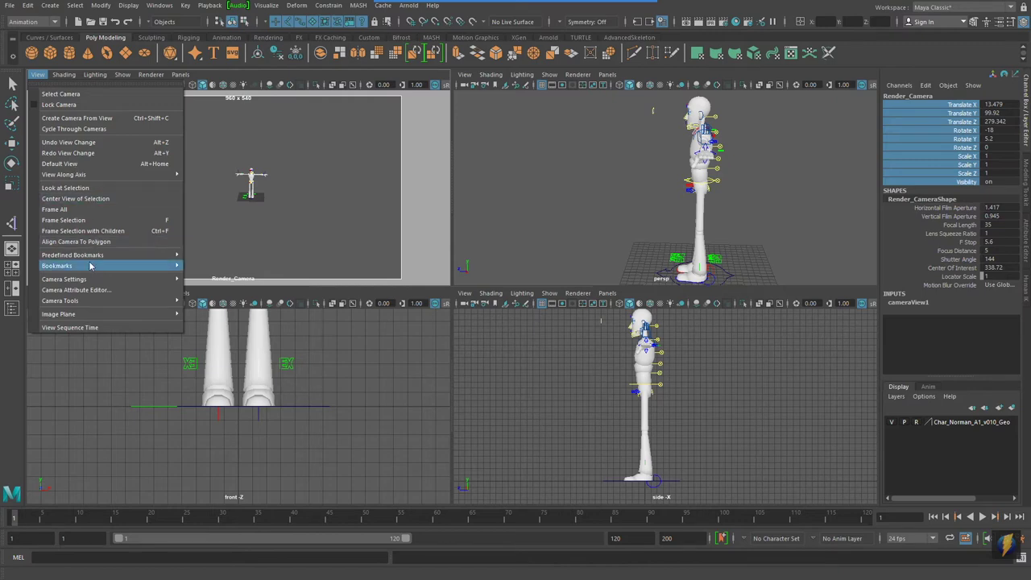
mouse_move(90, 267)
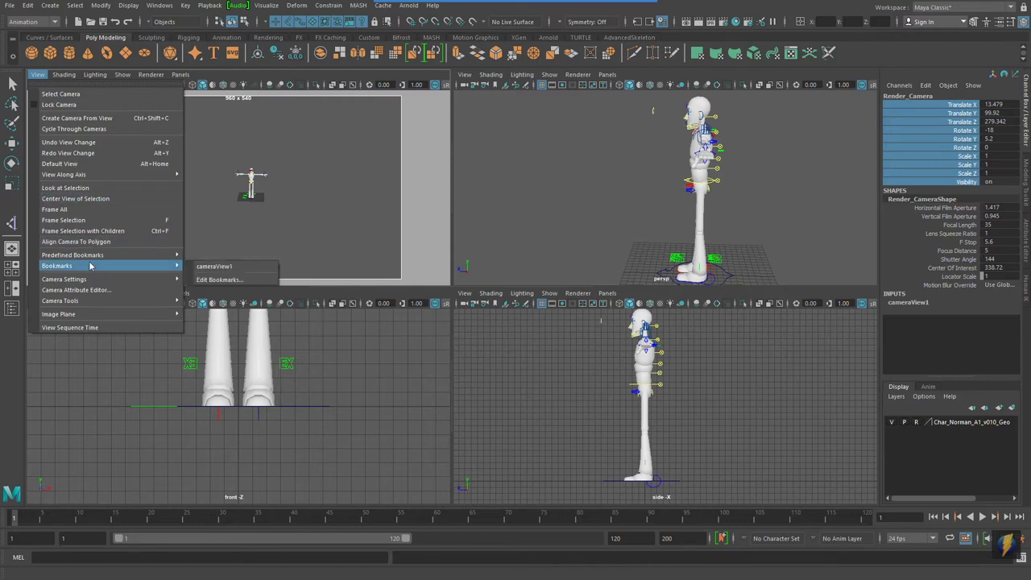
left_click(227, 267)
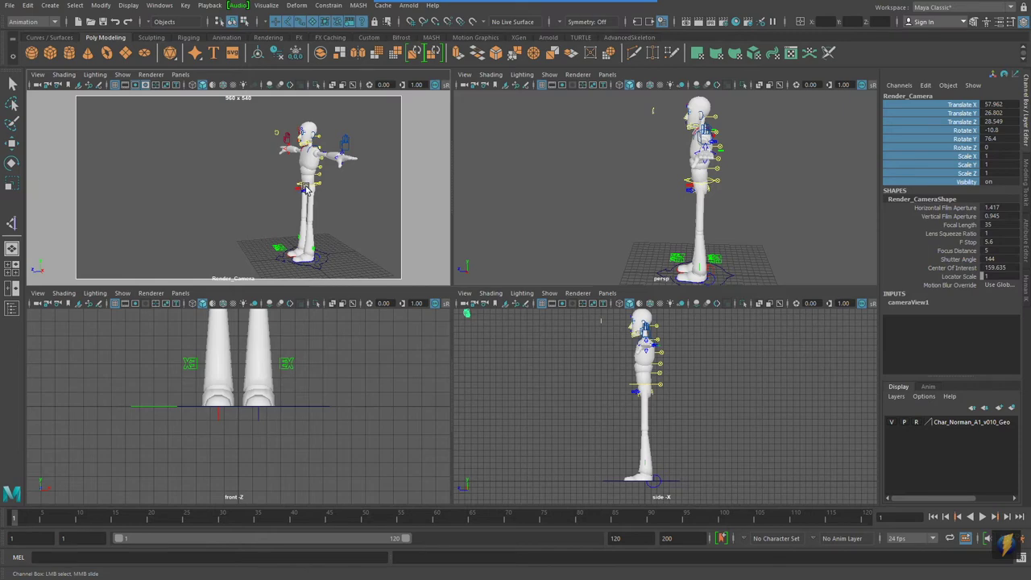
Reframe Render_Camera on the whole character from a front three-quarter angle, centred in the gate, and bookmark the view.
left_click(326, 263)
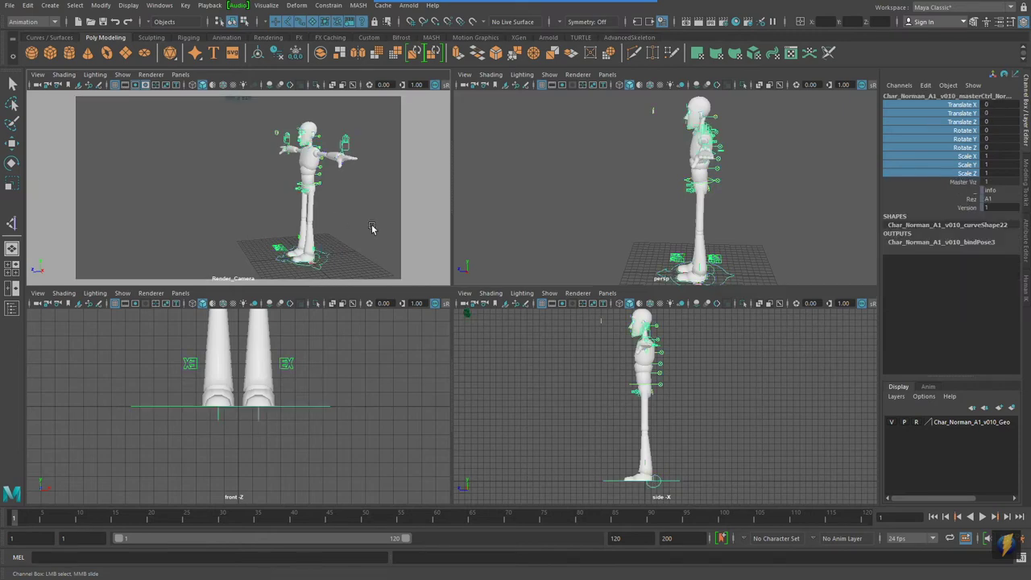
key("f")
left_click_drag(262, 207, 362, 187, "alt")
right_click_drag(362, 186, 78, 163, "alt")
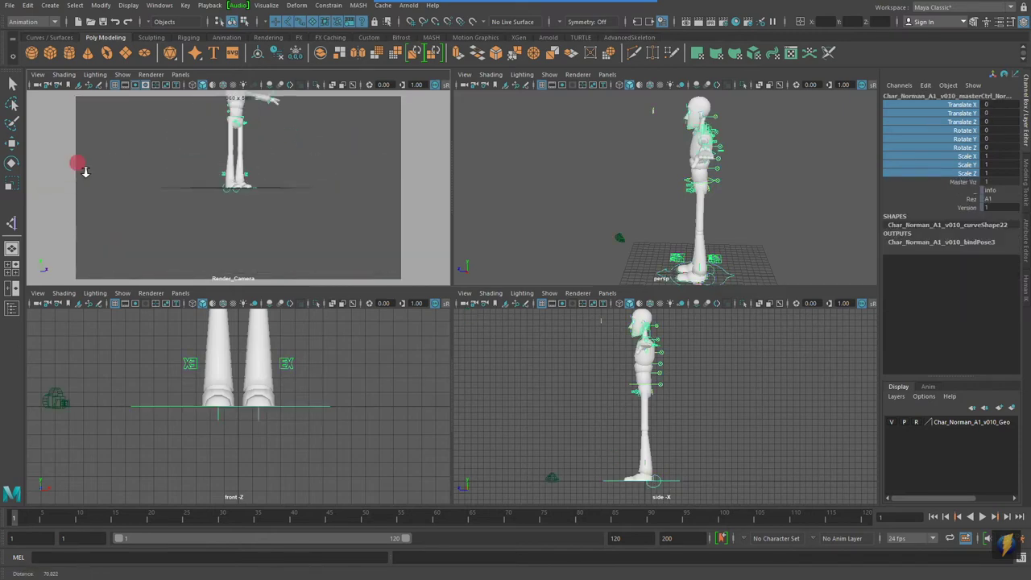
left_click_drag(85, 163, 137, 181, "alt")
middle_click_drag(153, 134, 161, 187, "alt")
left_click_drag(161, 187, 152, 193, "alt")
right_click_drag(159, 200, 239, 202, "alt")
middle_click_drag(246, 195, 242, 204, "alt")
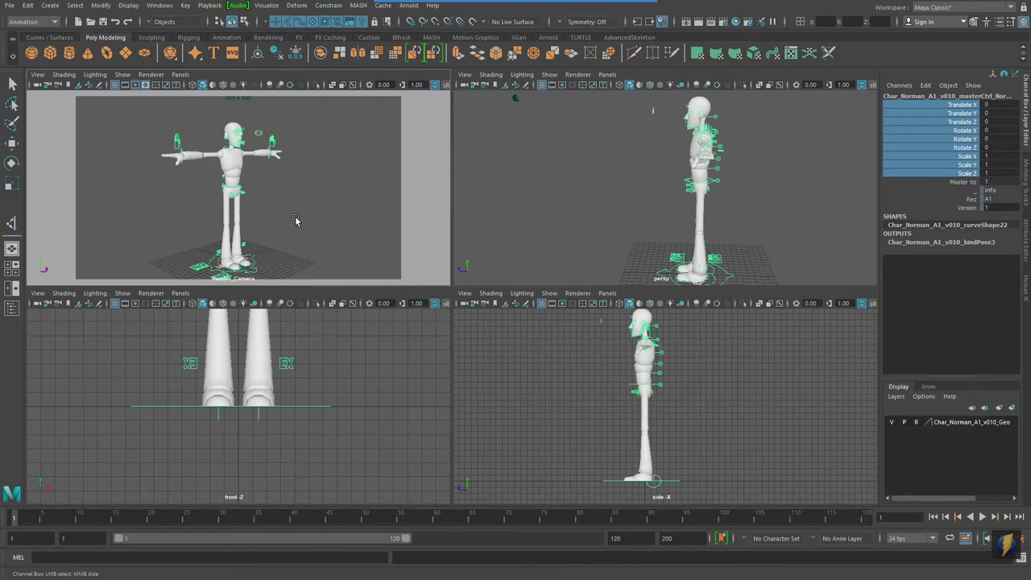
Pull Render_Camera far back from the character, bookmark that distant view, and maximize the camera view.
right_click_drag(312, 200, 111, 184, "alt")
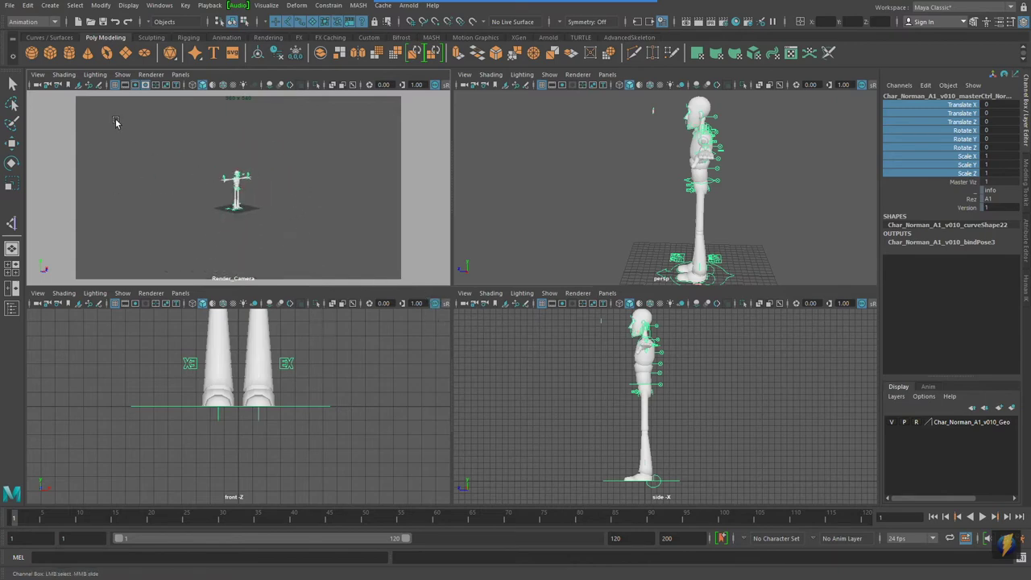
key("space")
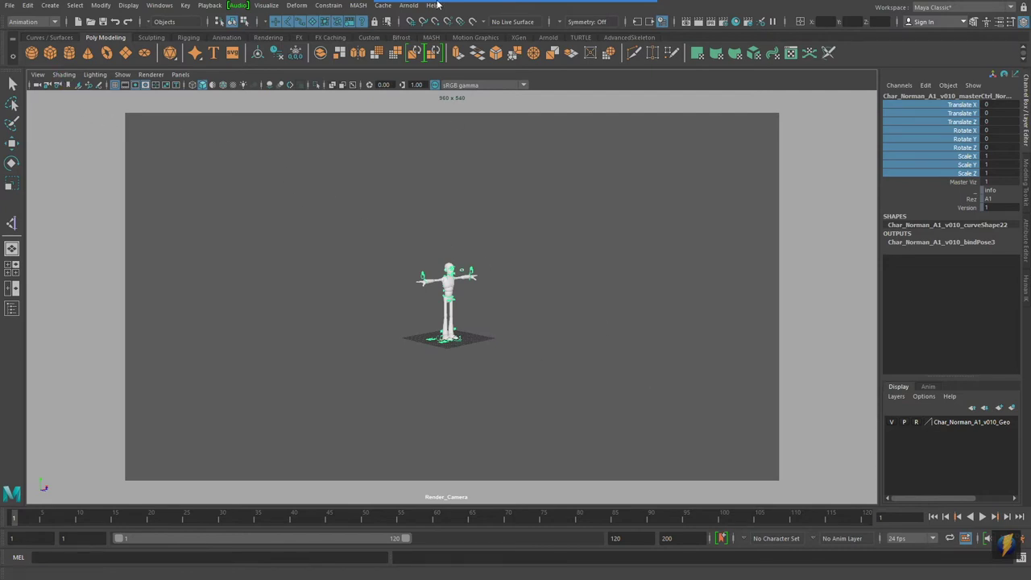
mouse_move(438, 4)
left_click(550, 21)
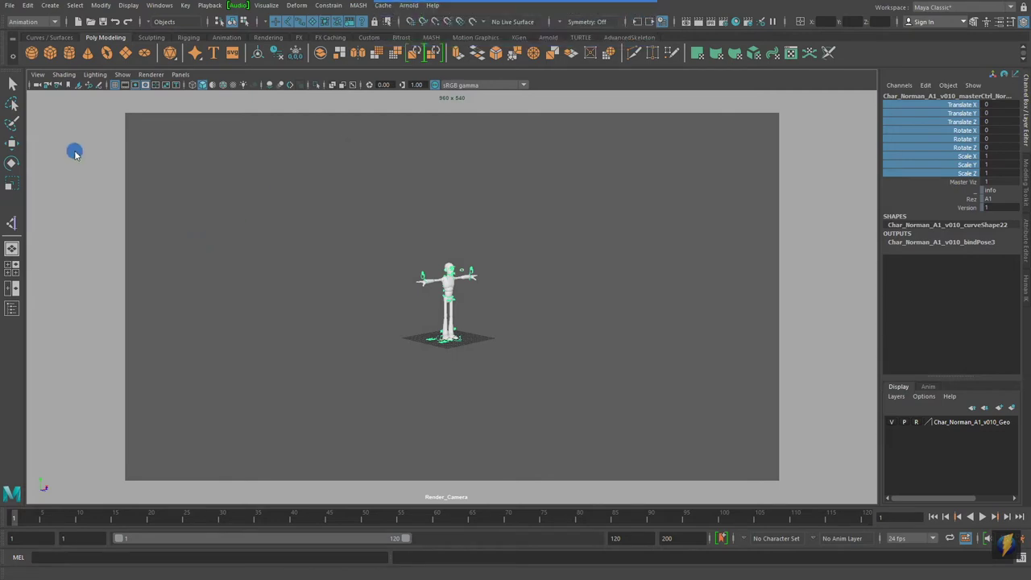
Compare the saved Render_Camera views by recalling bookmarks cameraView1, cameraView2 and cameraView3 in turn.
left_click(38, 75)
mouse_move(64, 270)
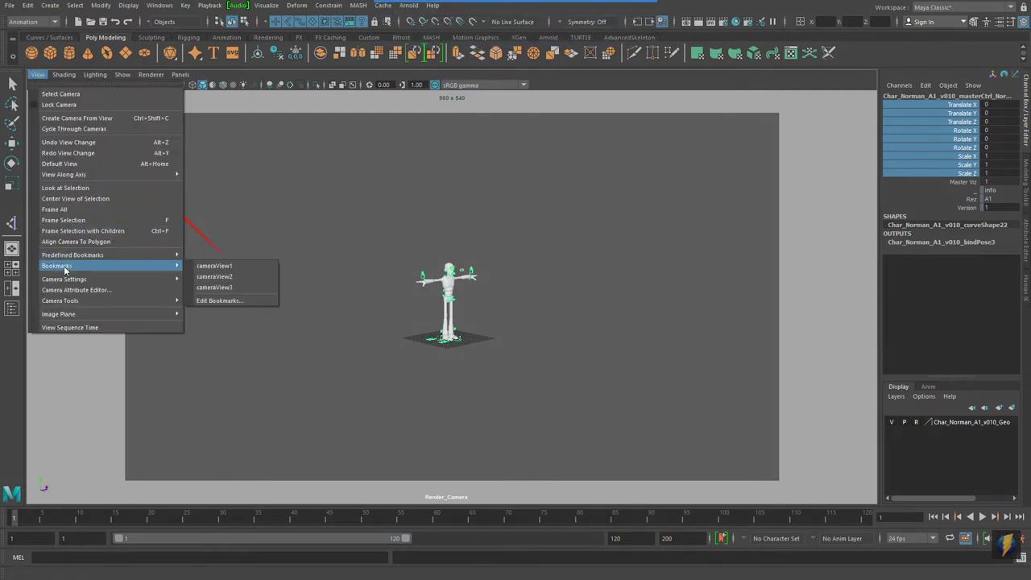
left_click(207, 267)
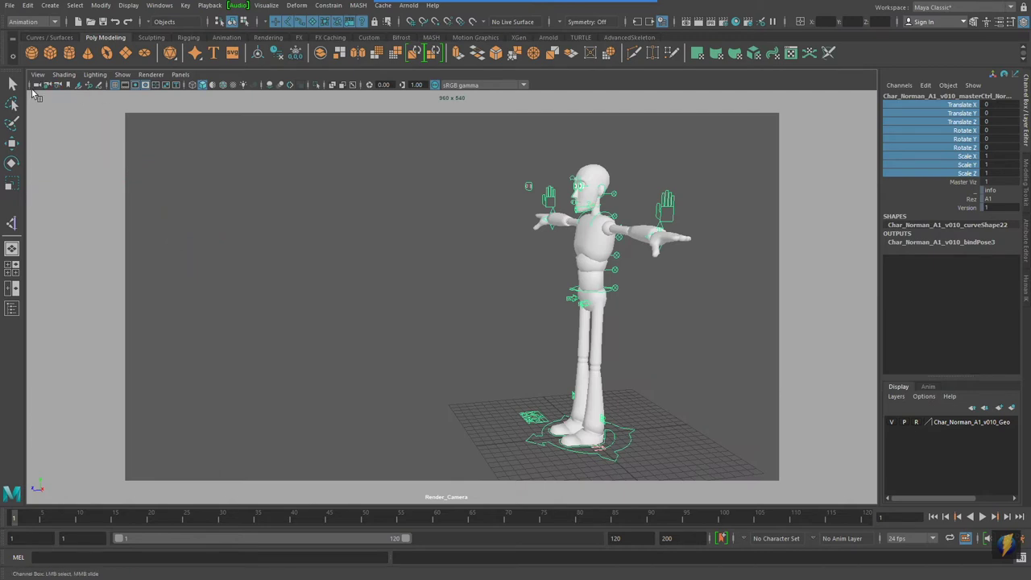
left_click(37, 74)
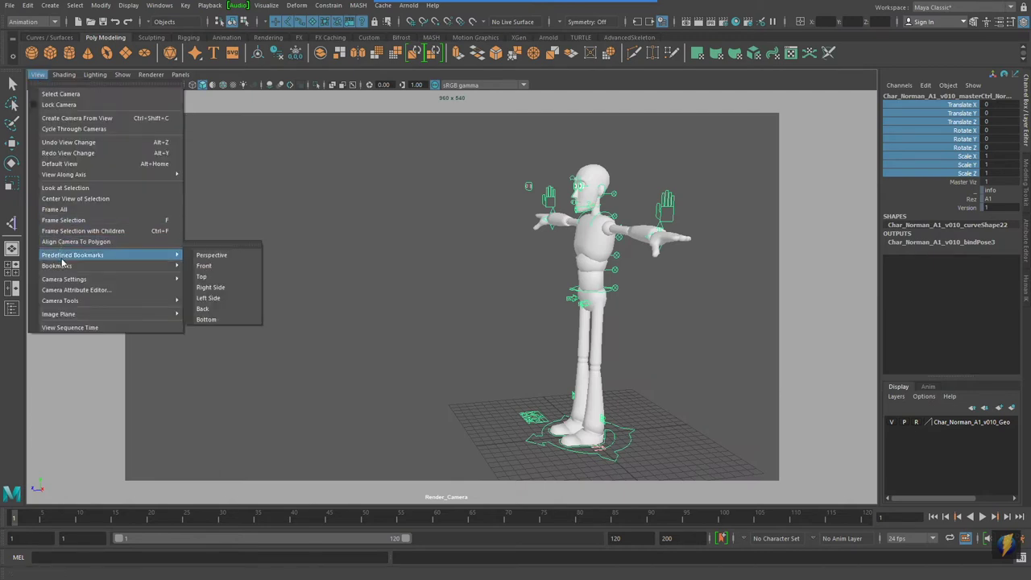
left_click(211, 279)
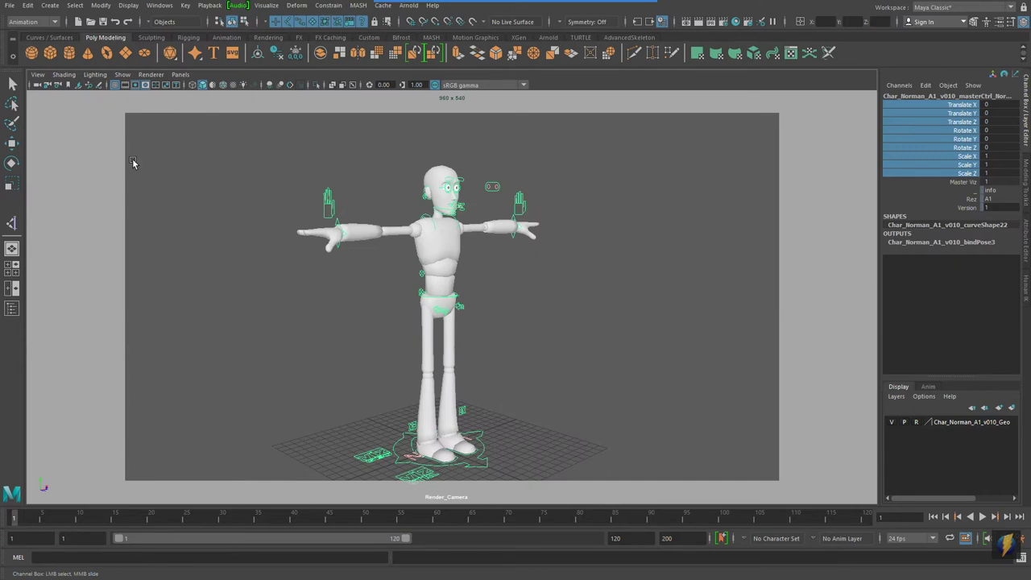
left_click(37, 74)
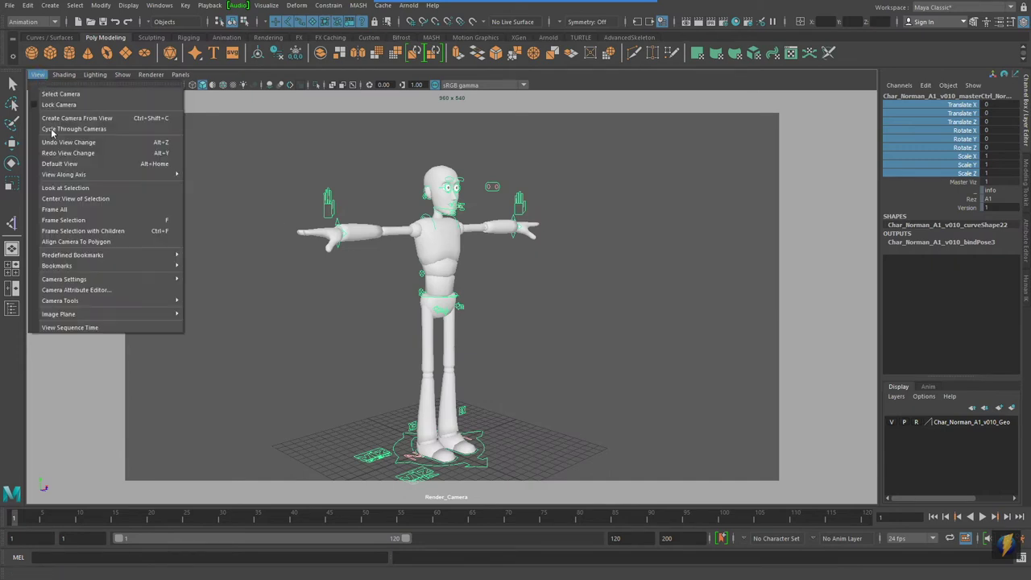
mouse_move(172, 266)
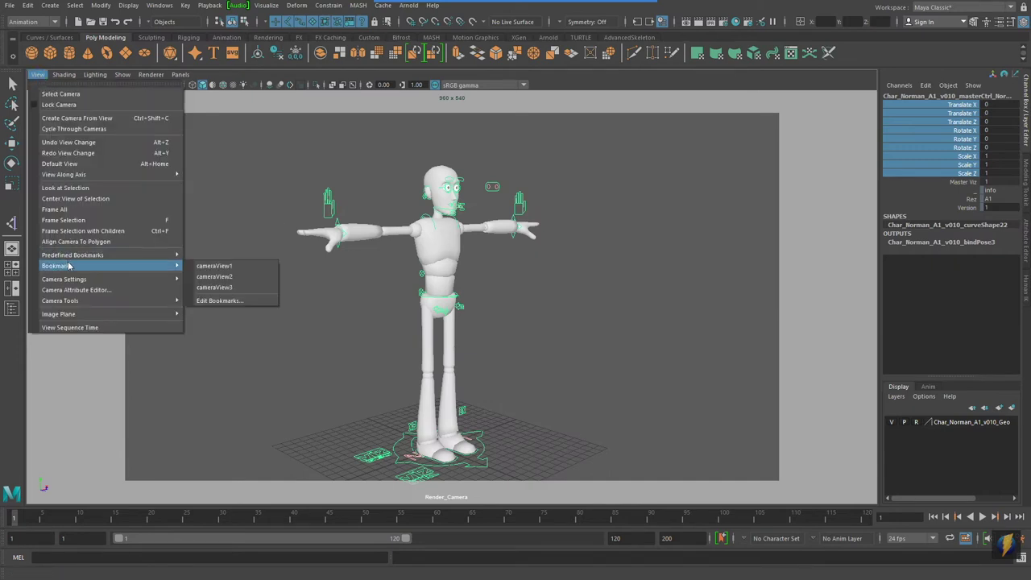
left_click(211, 287)
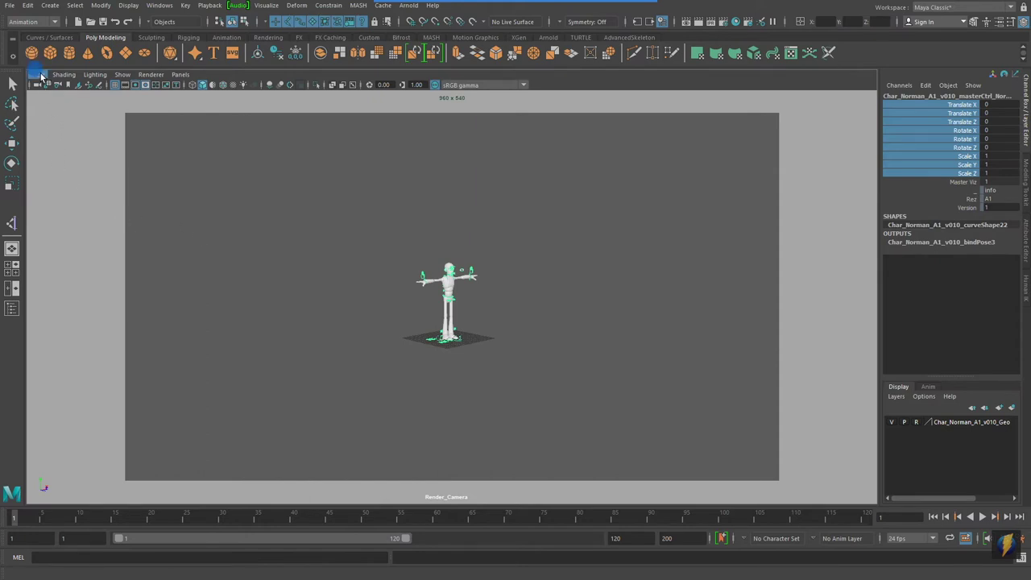
Return Render_Camera to the cameraView1 bookmark.
left_click(38, 75)
mouse_move(71, 261)
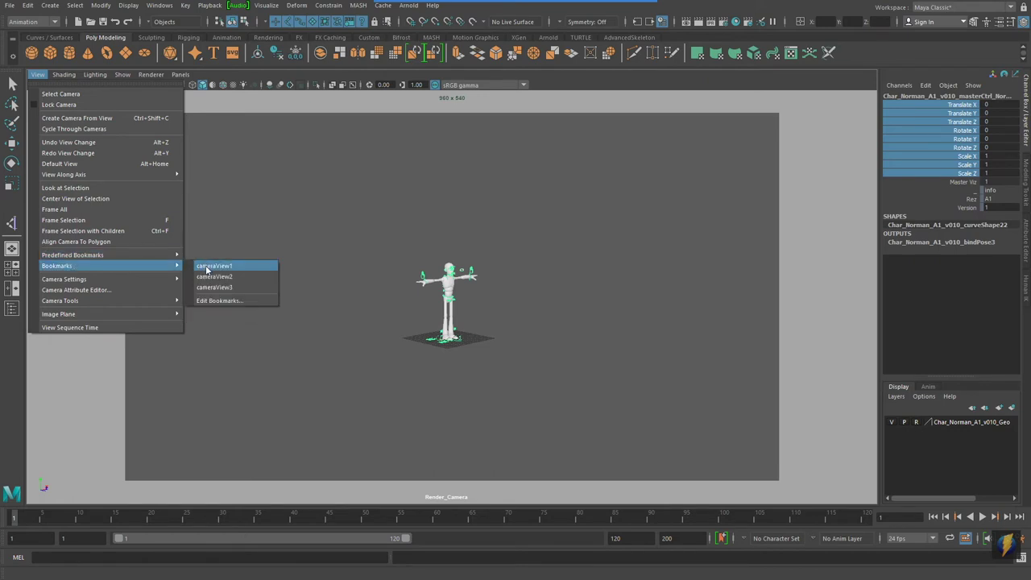
left_click(213, 266)
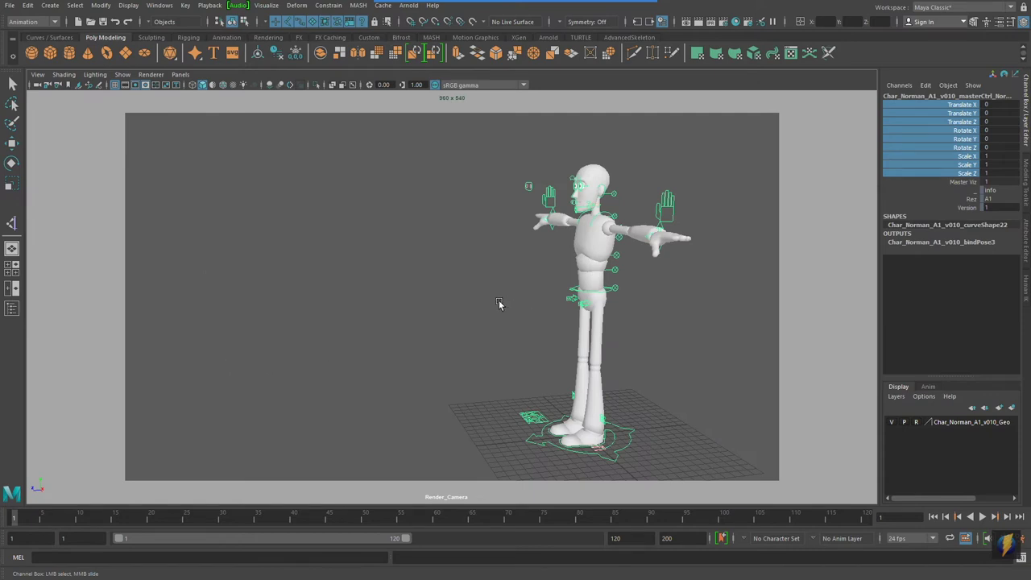
Create a polygon sphere and move it in front of the character to about 23.8 in Z.
left_click(32, 52)
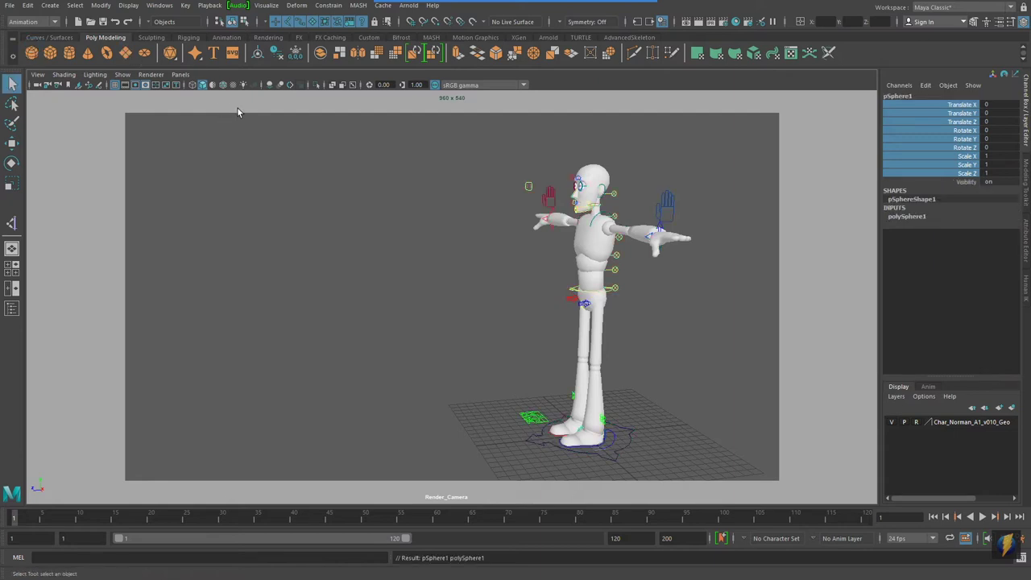
left_click(16, 142)
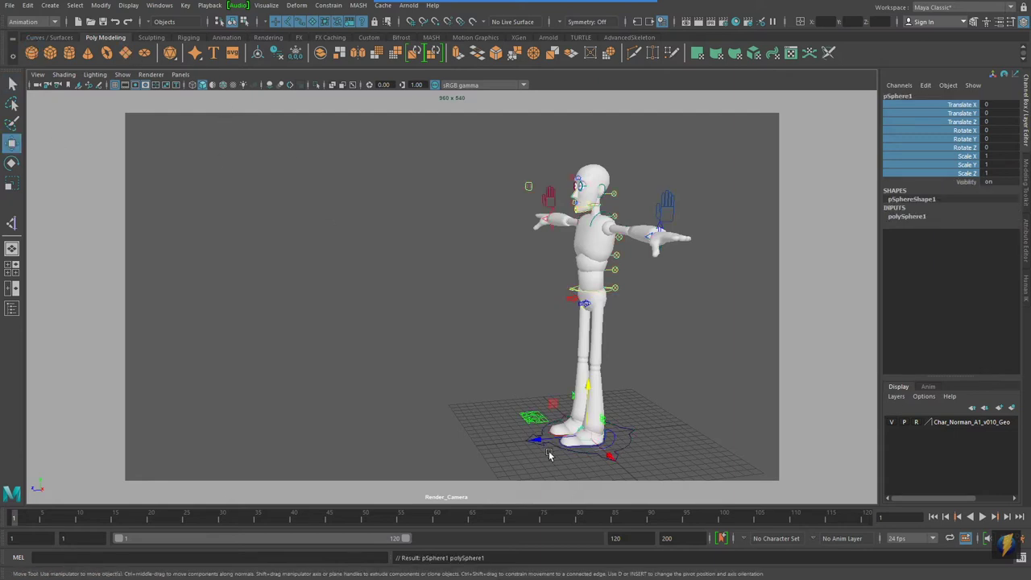
left_click_drag(533, 441, 296, 440)
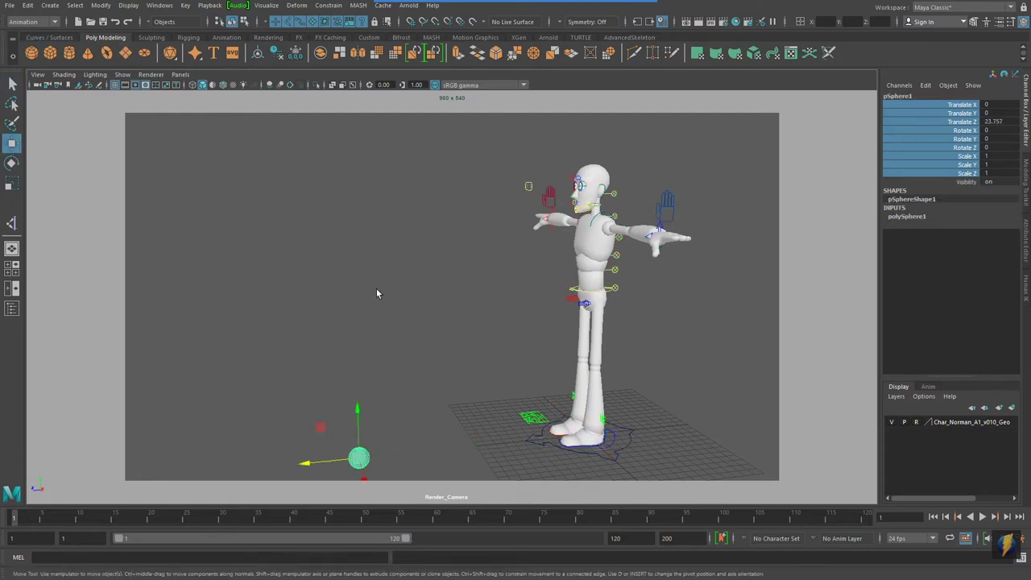
In the maximized side view, scale the sphere uniformly to about 18.2.
key("space")
key("space")
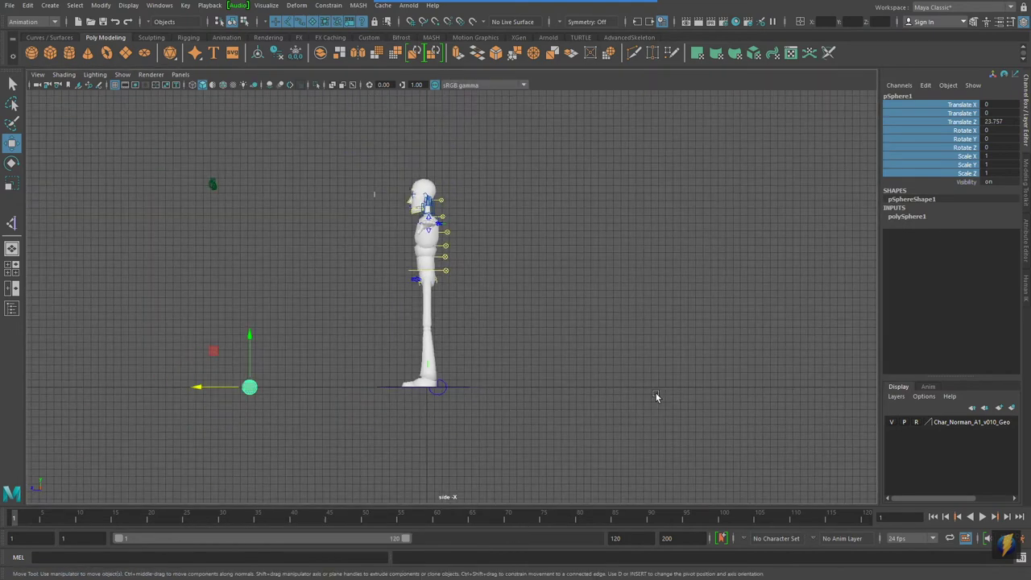
left_click(14, 184)
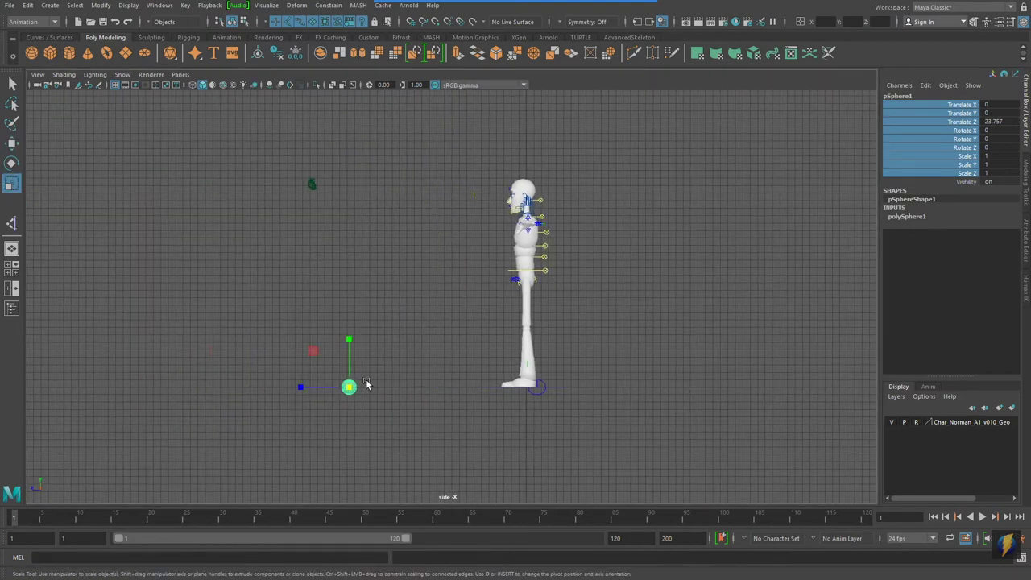
left_click_drag(349, 387, 380, 385)
middle_click_drag(380, 387, 569, 375)
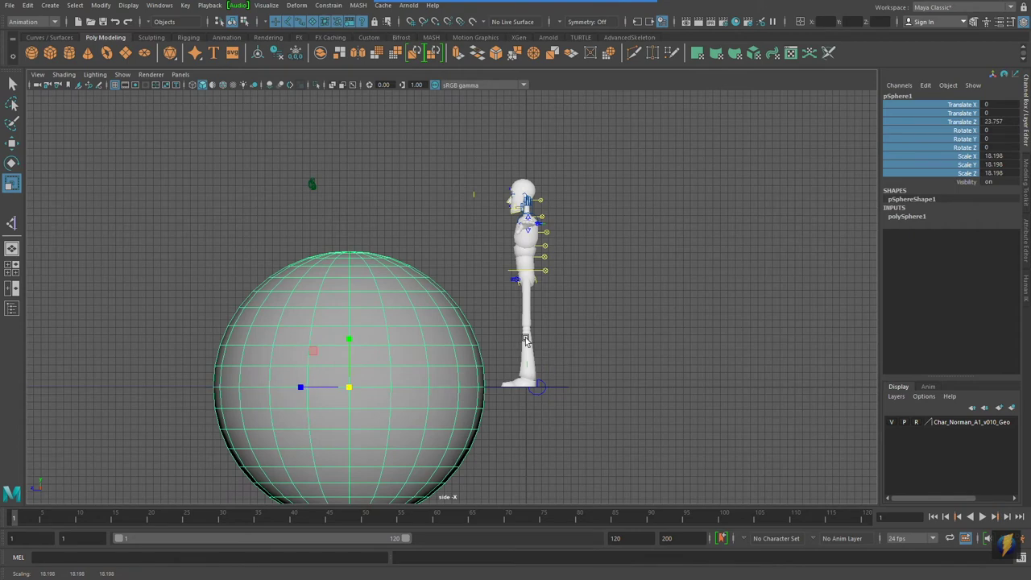
Move the sphere to about 18.2 in Y and 25.1 in Z, and restore the four-view layout.
middle_click_drag(524, 341, 584, 328, "alt")
key("w")
left_click_drag(412, 324, 401, 190)
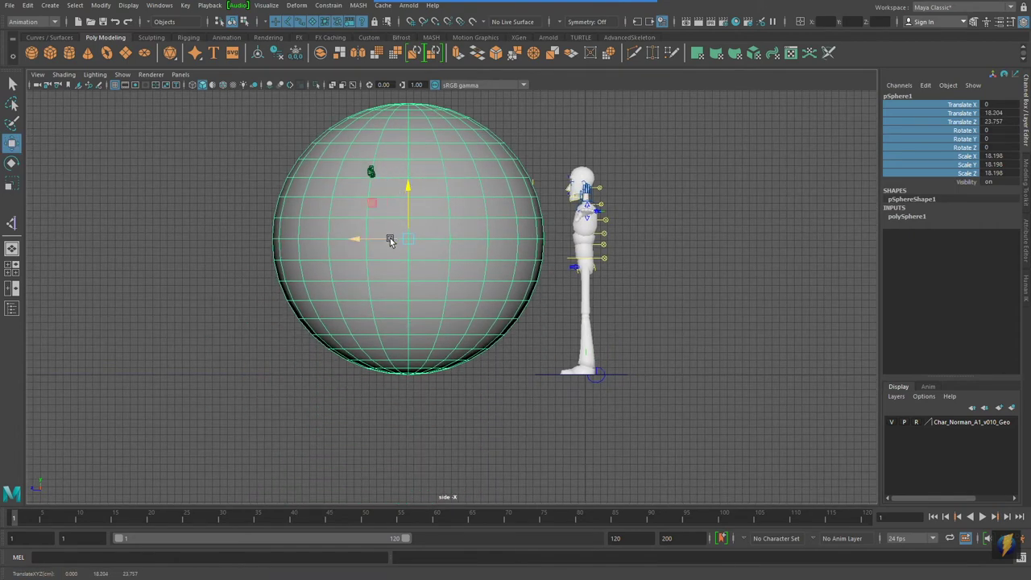
mouse_move(392, 238)
left_mouse_down()
mouse_move(353, 246)
mouse_move(380, 246)
left_mouse_up()
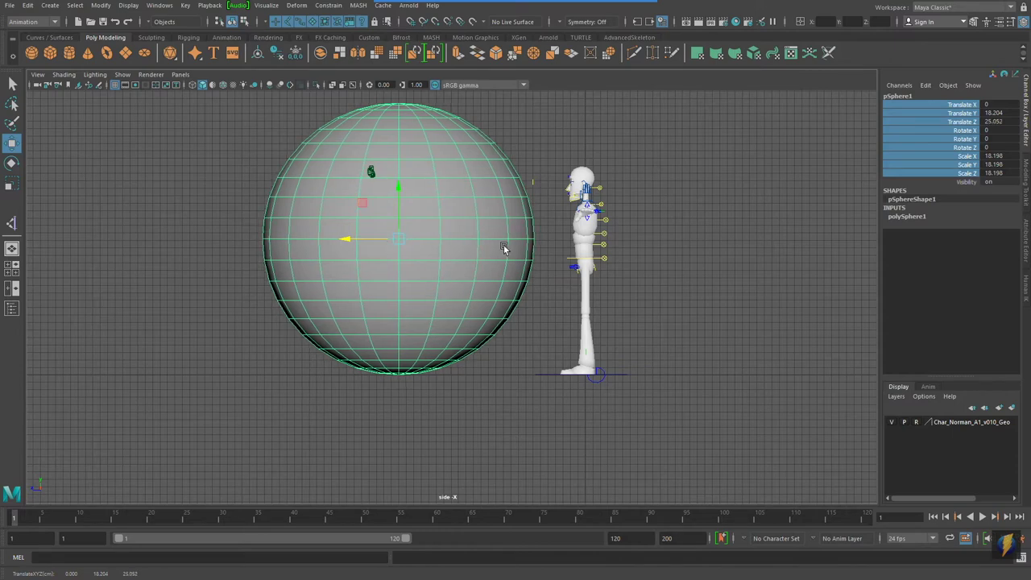
key("space")
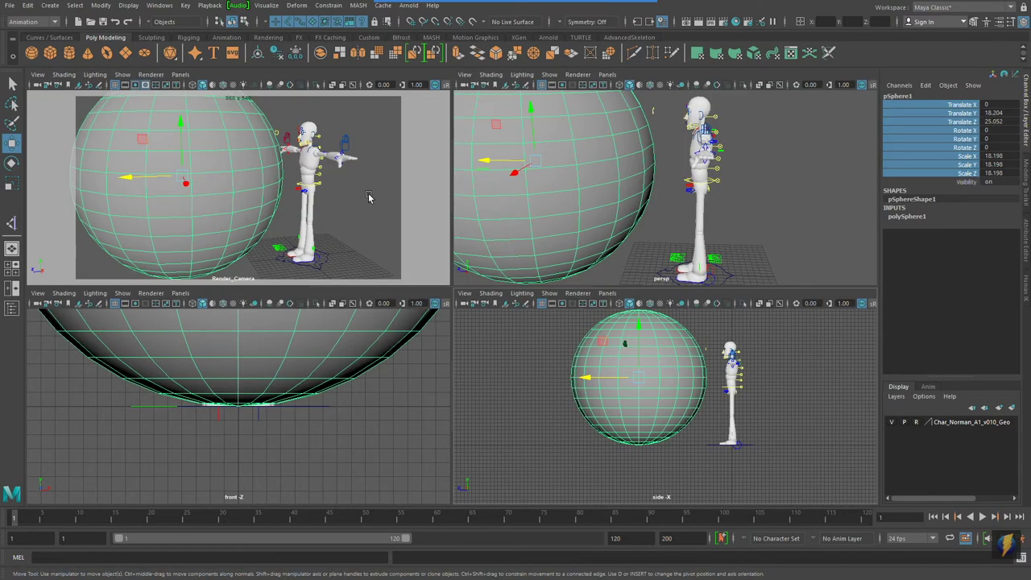
Reframe Render_Camera to a more side-on view of the sphere and character, and bookmark the new framing.
key("space")
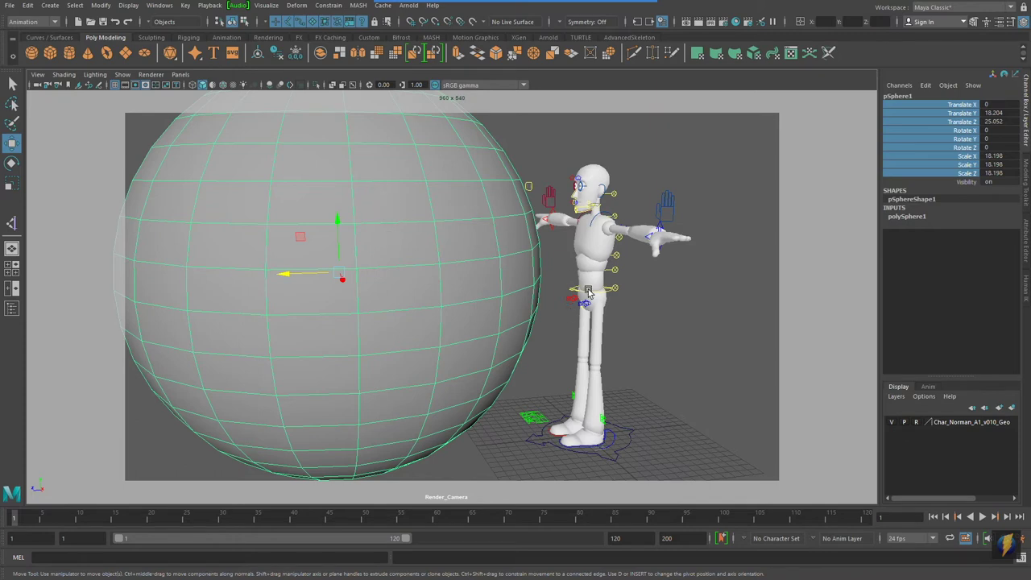
left_click_drag(681, 333, 535, 309, "alt")
mouse_move(535, 309)
right_mouse_down("alt")
mouse_move(516, 301)
mouse_move(523, 295)
mouse_move(518, 303)
right_mouse_up("alt")
middle_click_drag(519, 302, 518, 304, "alt")
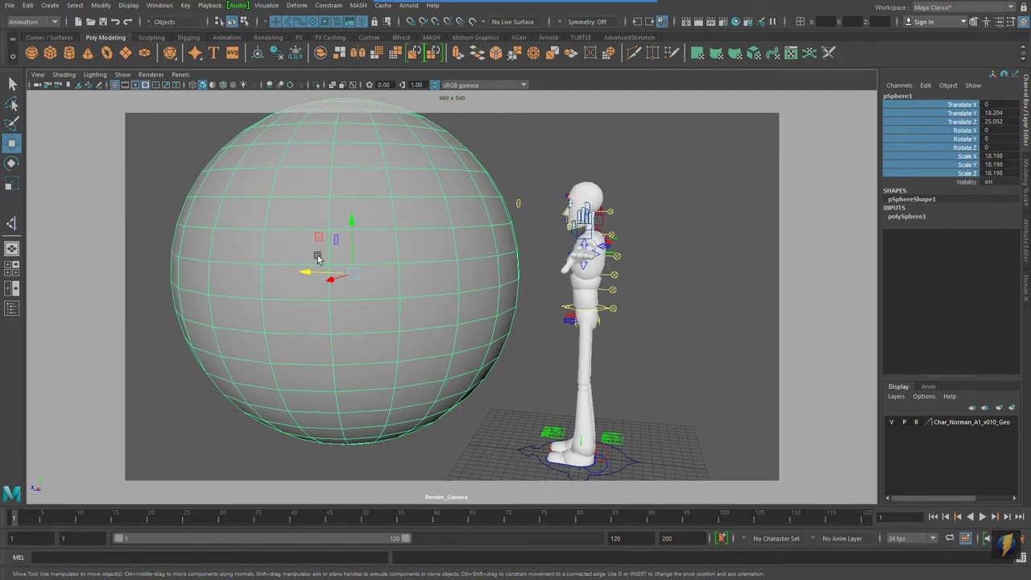
left_click(68, 86)
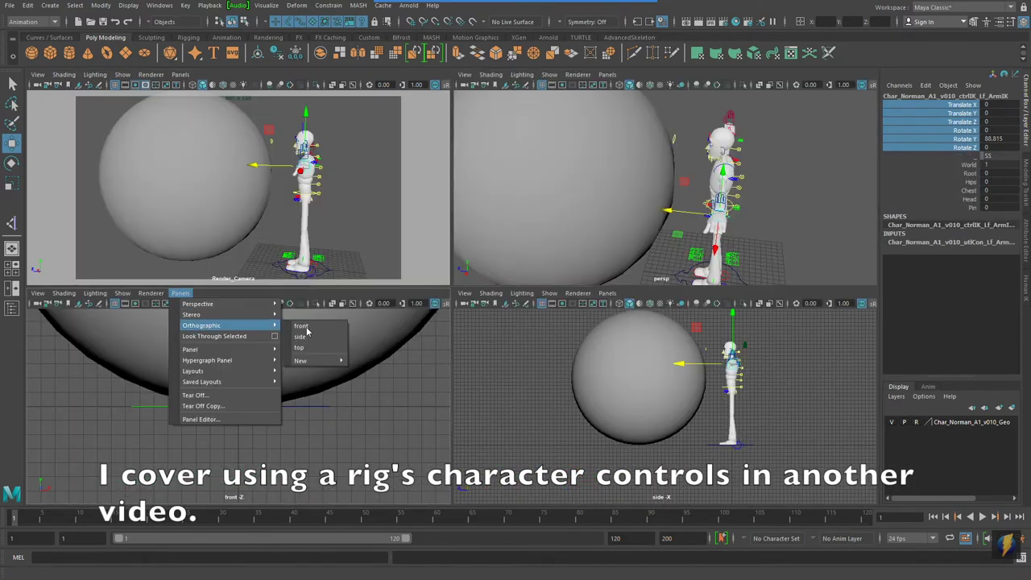
Change the front view to top and move the hand IK controls to the sphere, left about -8.1 X, 7.4 Z, right about 8.8 X, 7.8 Z.
left_click(299, 348)
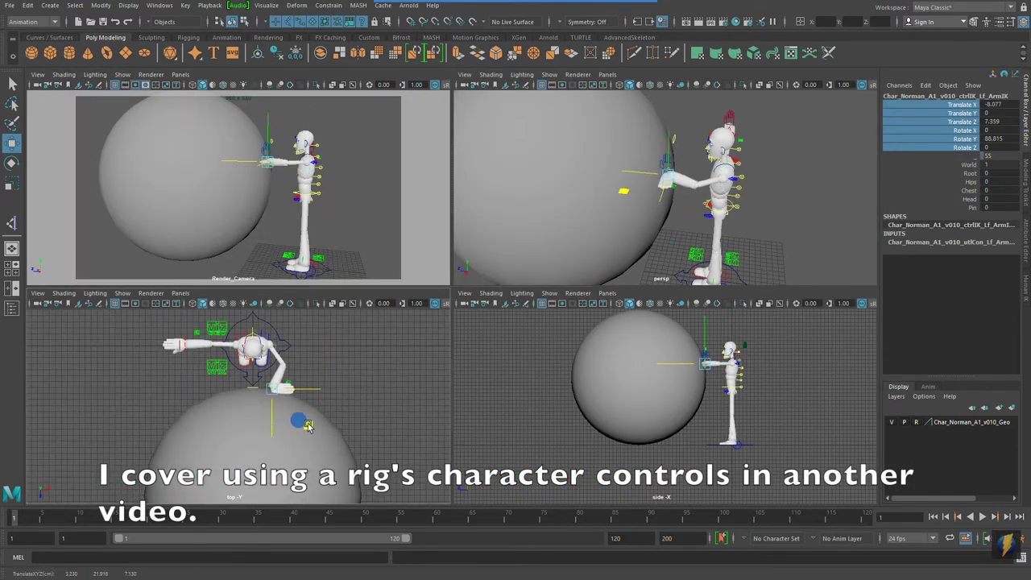
left_click_drag(307, 424, 310, 426)
left_click_drag(564, 185, 612, 201, "alt")
left_click(707, 105)
left_click_drag(185, 347, 236, 395)
In the maximized perspective view, rotate both hand IK controls so the palms face the sphere, left about -72 and right about -76 in X.
key("space")
right_click_drag(610, 288, 645, 288, "alt")
left_click(489, 331)
key("e")
left_click_drag(488, 333, 536, 315)
left_click(494, 201)
left_click_drag(548, 161, 530, 196, "alt")
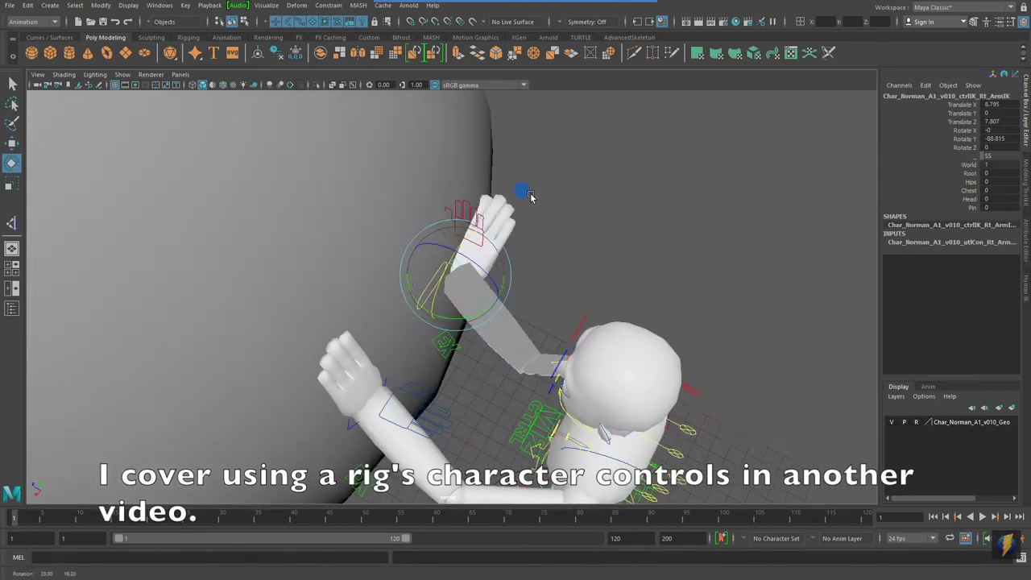
left_click_drag(487, 242, 451, 311)
left_click_drag(452, 310, 476, 320, "alt")
scroll(521, 241, "down", 3)
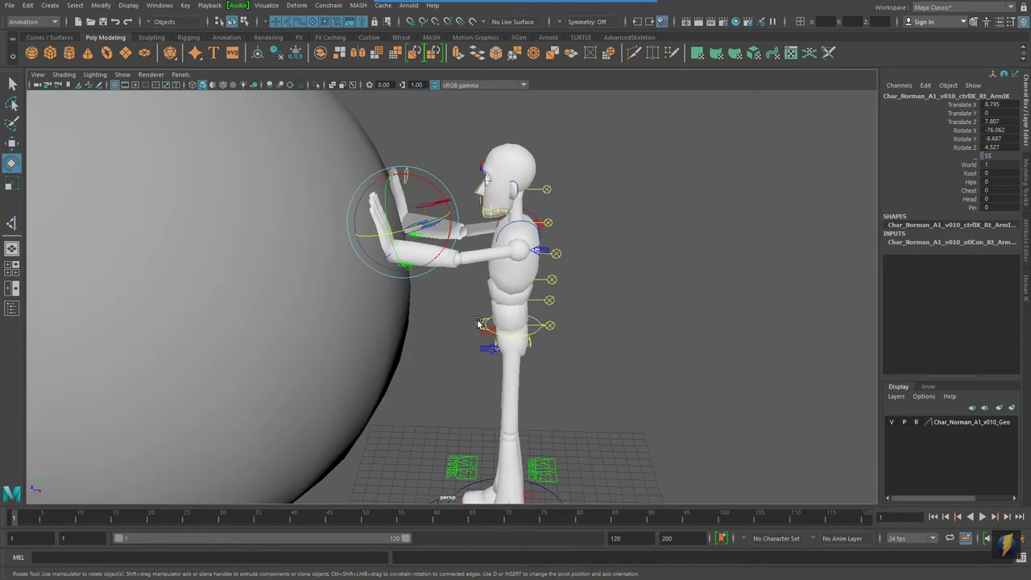
Lower the character's Root control to about -0.53 in Y and shift both hand controls slightly down and toward the sphere.
left_click(480, 323)
key("w")
left_click_drag(510, 266, 510, 286)
left_click_drag(460, 201, 378, 236, "alt")
left_click(377, 234)
left_click(339, 298, "shift")
mouse_move(325, 274)
left_mouse_down()
mouse_move(329, 285)
mouse_move(323, 277)
left_mouse_up()
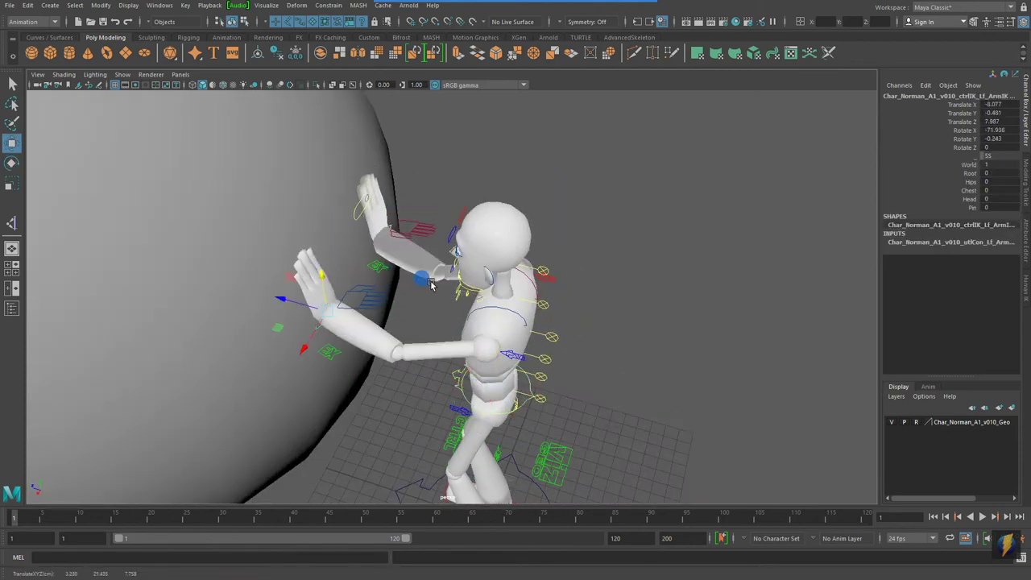
Rotate both arm pole-vector controls to adjust the elbows, the right one to about -19.4 in X, and restore the four-view layout.
left_click(511, 353)
key("e")
left_click_drag(507, 339, 476, 287, "alt")
left_click_drag(481, 321, 355, 342)
left_click(409, 327)
left_click_drag(428, 336, 410, 348)
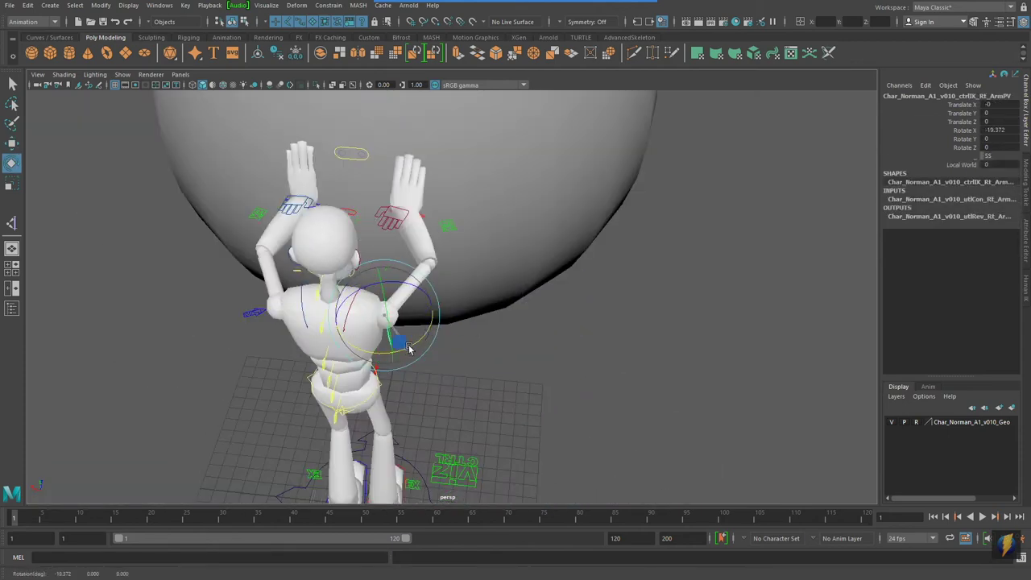
left_click_drag(278, 354, 396, 369, "alt")
scroll(397, 369, "down", 5)
middle_click_drag(422, 341, 499, 228, "alt")
key("space")
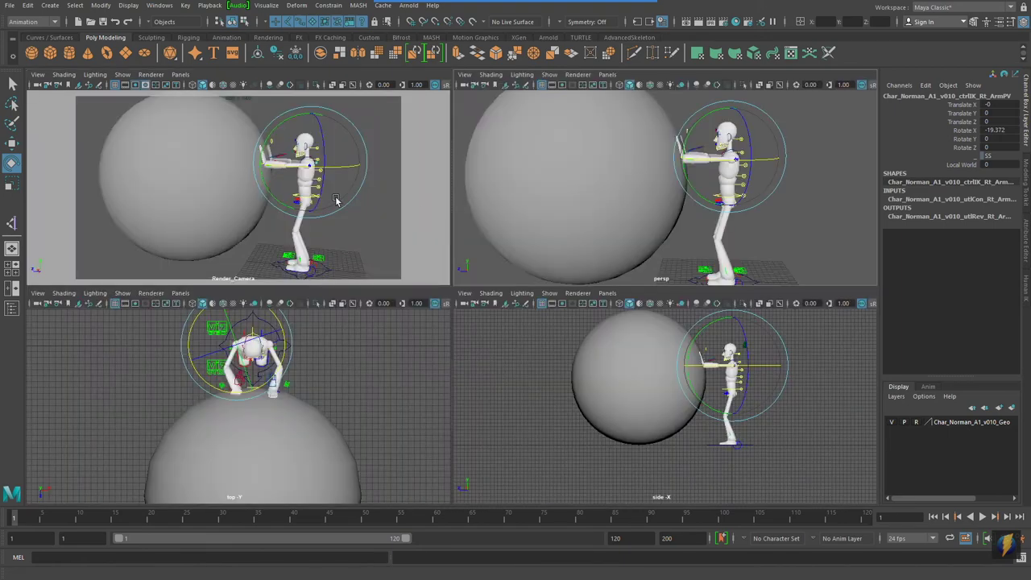
In the maximized perspective view, select all the character's controls without the sphere and set a key on them at frame 1.
key("space")
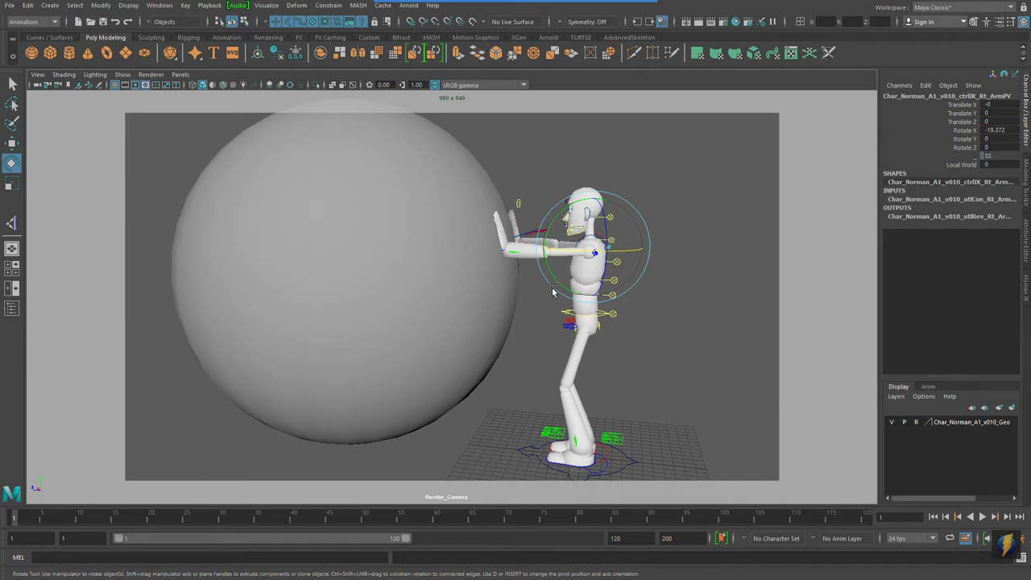
key("space")
key("space")
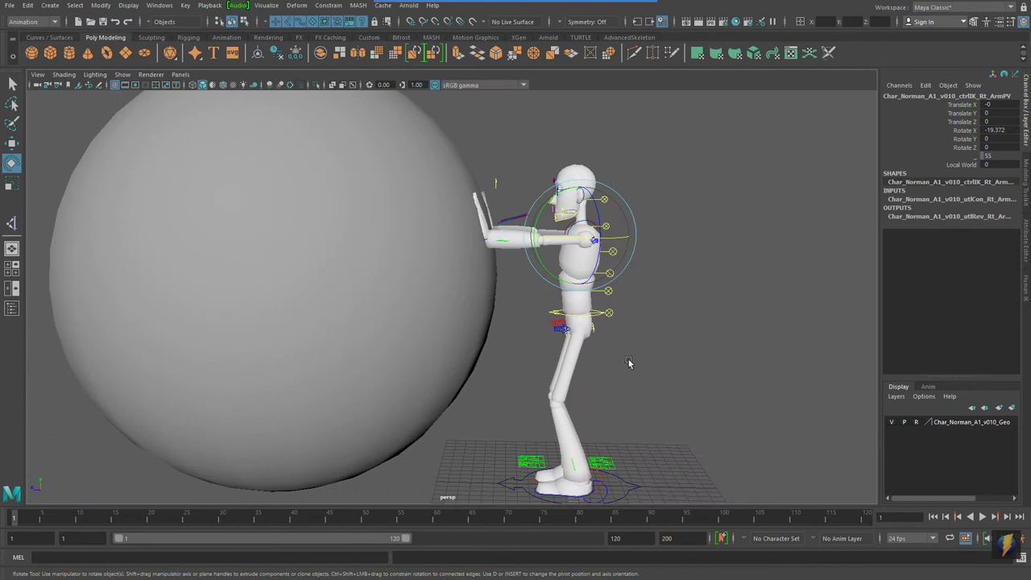
right_click_drag(716, 336, 633, 332, "alt")
mouse_move(633, 333)
left_mouse_down("alt")
mouse_move(618, 329)
mouse_move(636, 335)
left_mouse_up("alt")
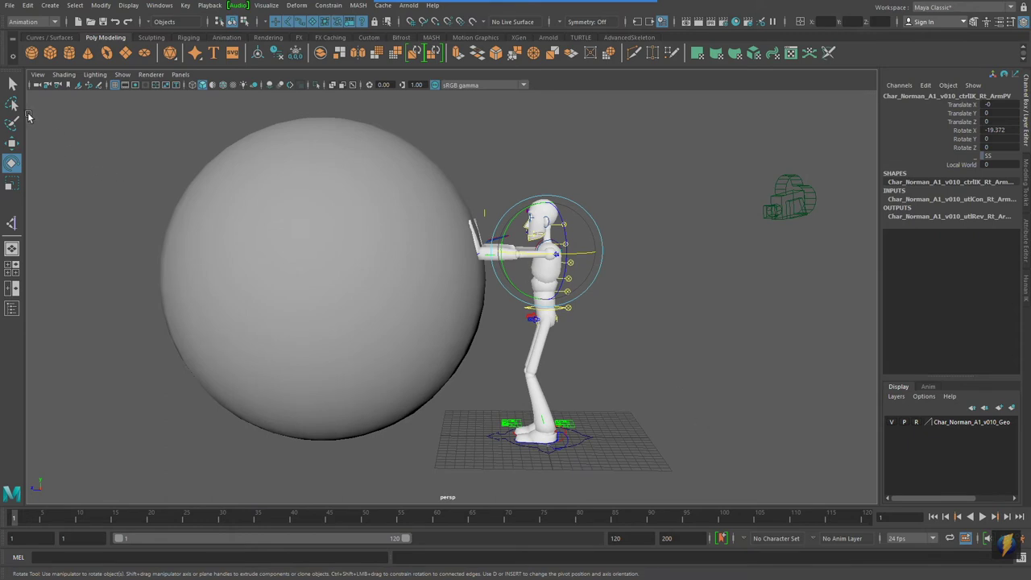
key("q")
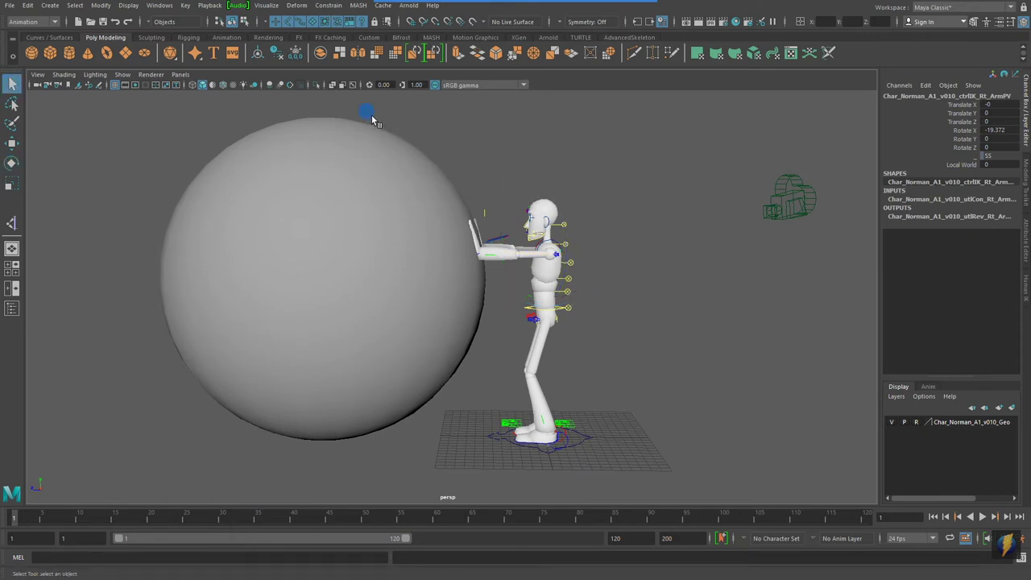
left_click_drag(372, 116, 694, 493)
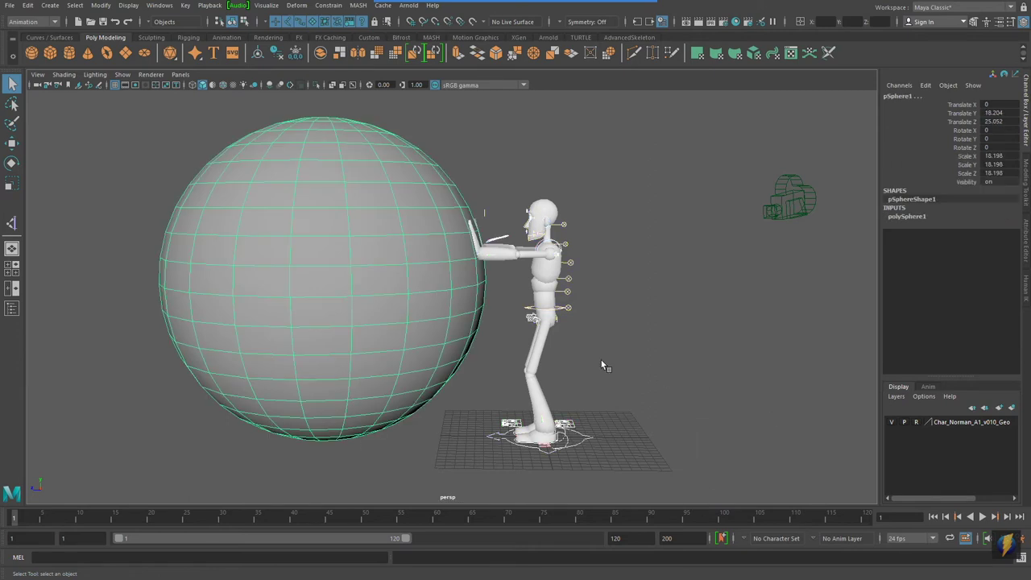
left_click(384, 311)
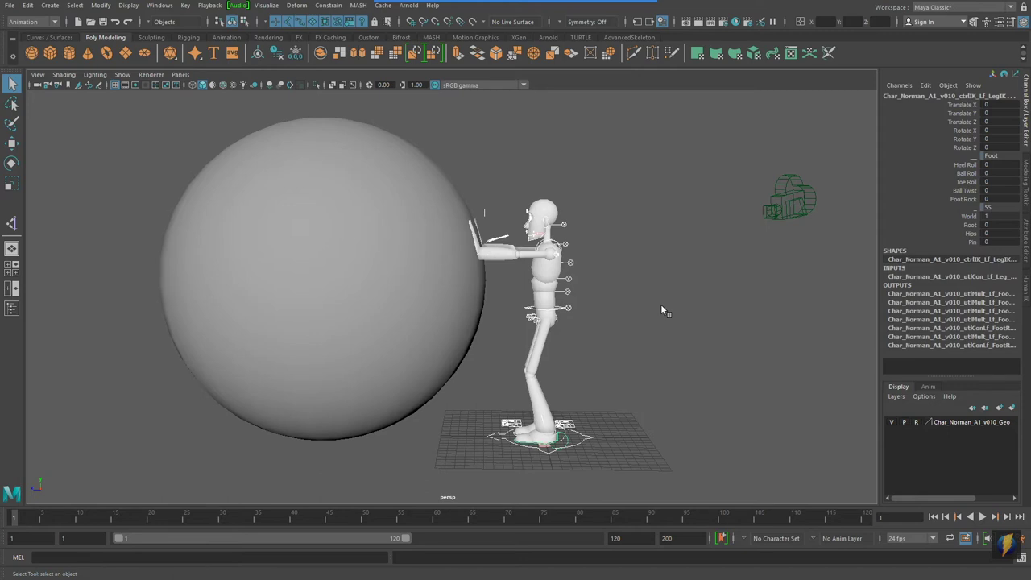
key("s")
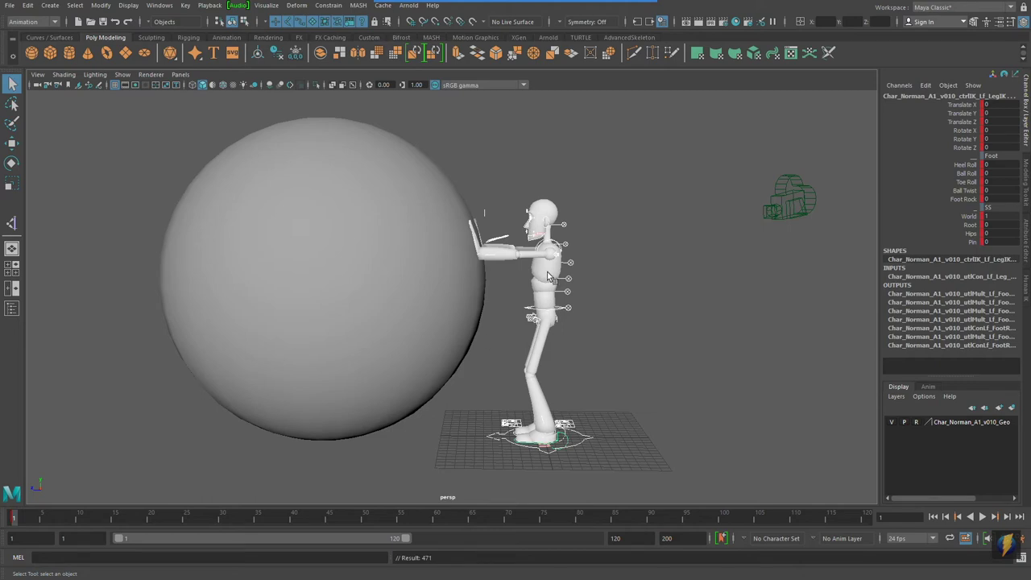
Move the character's Root control down to about -4.1 in Y and back to about -8.5 in Z without keying it.
left_click(647, 322)
left_click(568, 309)
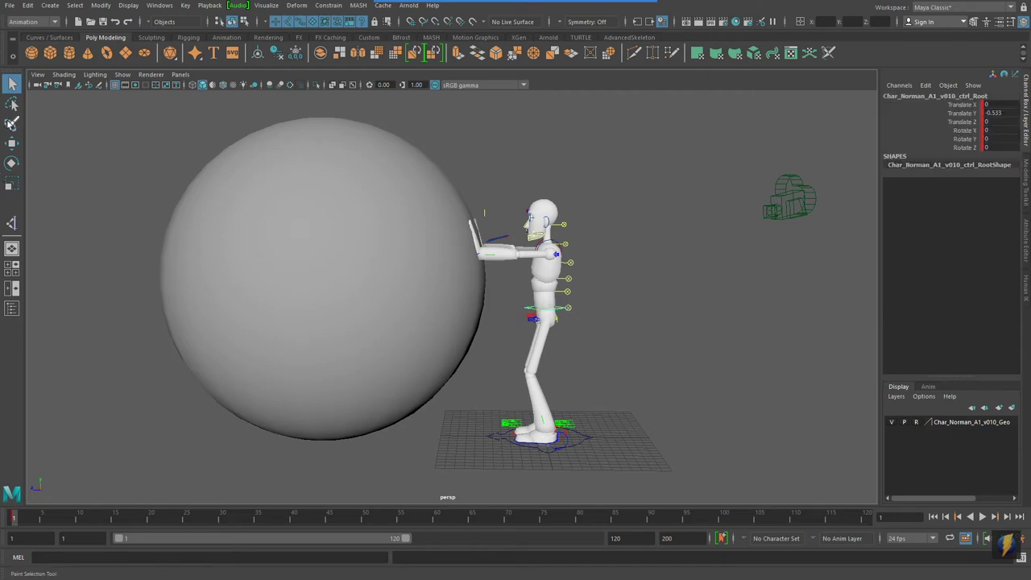
left_click(12, 142)
mouse_move(257, 208)
left_mouse_down("alt")
mouse_move(604, 323)
mouse_move(568, 331)
mouse_move(589, 332)
left_mouse_up("alt")
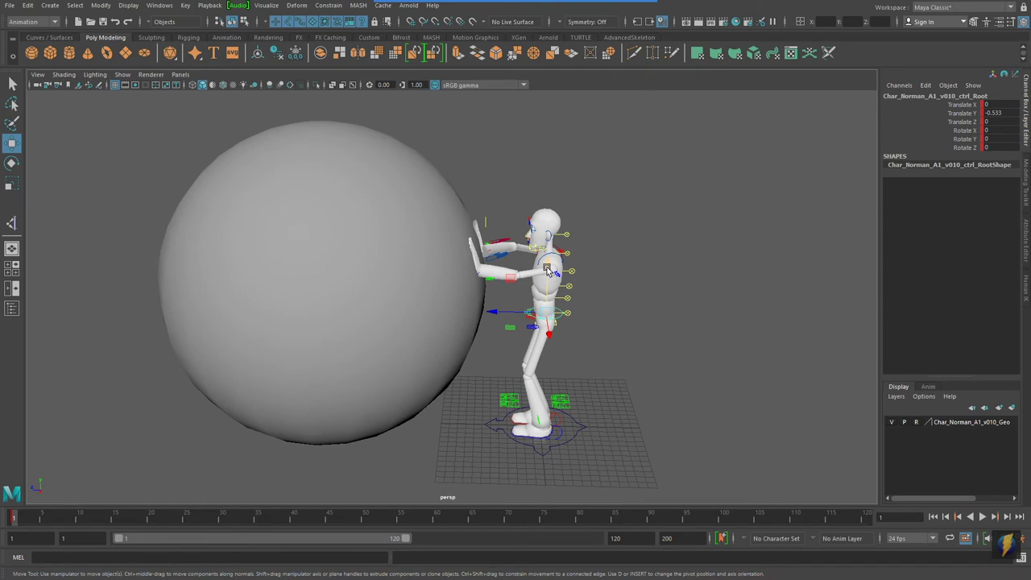
left_click_drag(547, 266, 549, 300)
left_click_drag(496, 342, 569, 342)
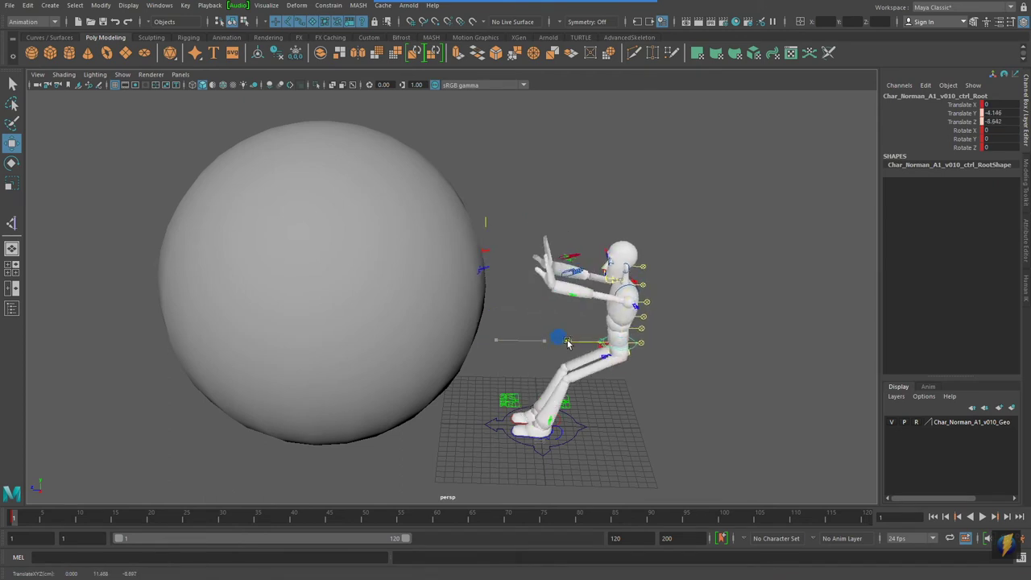
Select both hand IK controls without the sphere and move them to the waist, the left to about -10.1 in Y and -5.1 in Z.
left_click_drag(494, 244, 481, 296)
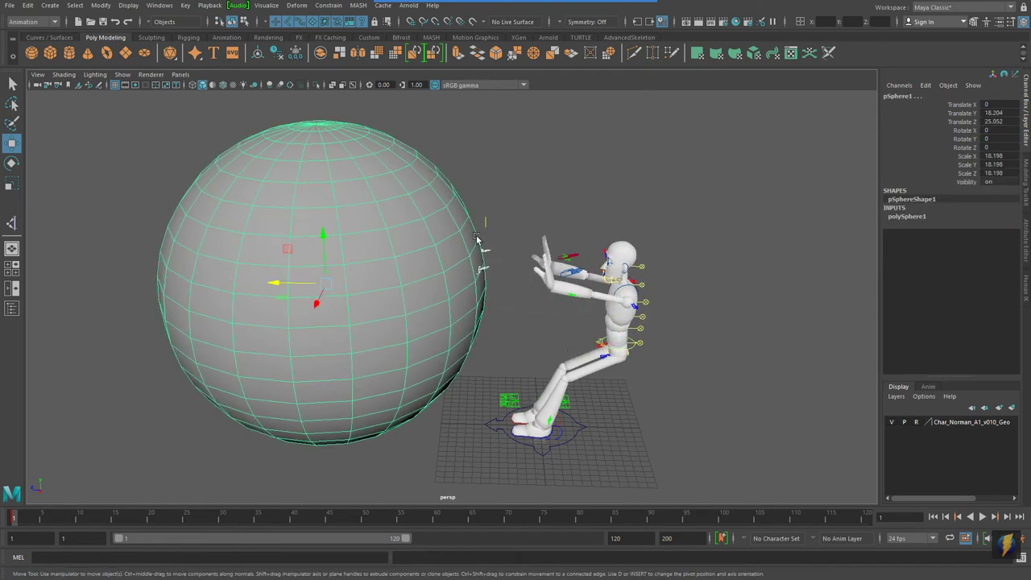
left_click(400, 226, "shift")
left_click_drag(478, 232, 570, 349)
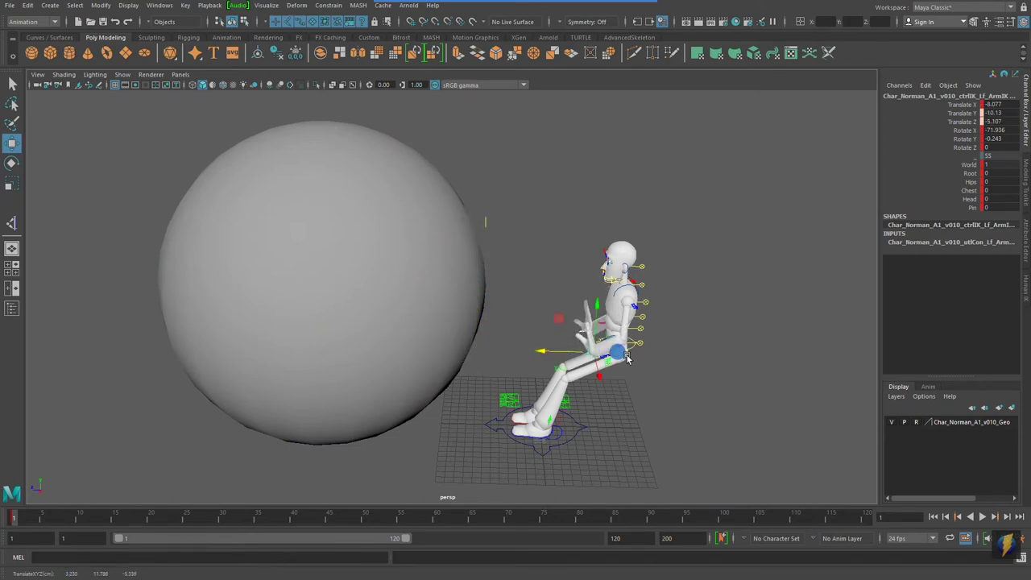
left_click_drag(664, 359, 614, 354, "alt")
right_click_drag(616, 354, 685, 374, "alt")
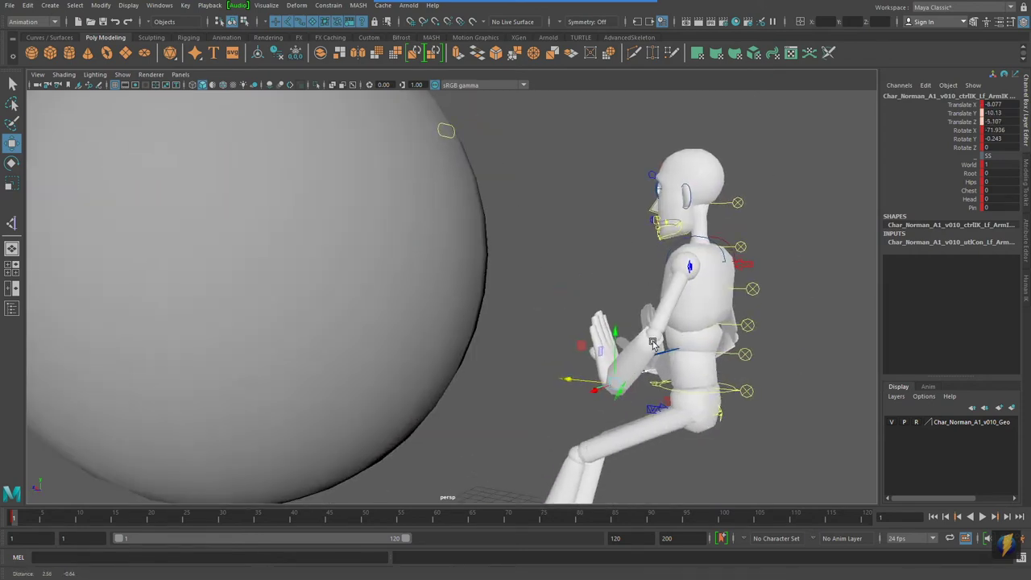
Rotate the Root control to about -54.2 in X so the character leans far backward.
left_click(707, 383)
key("e")
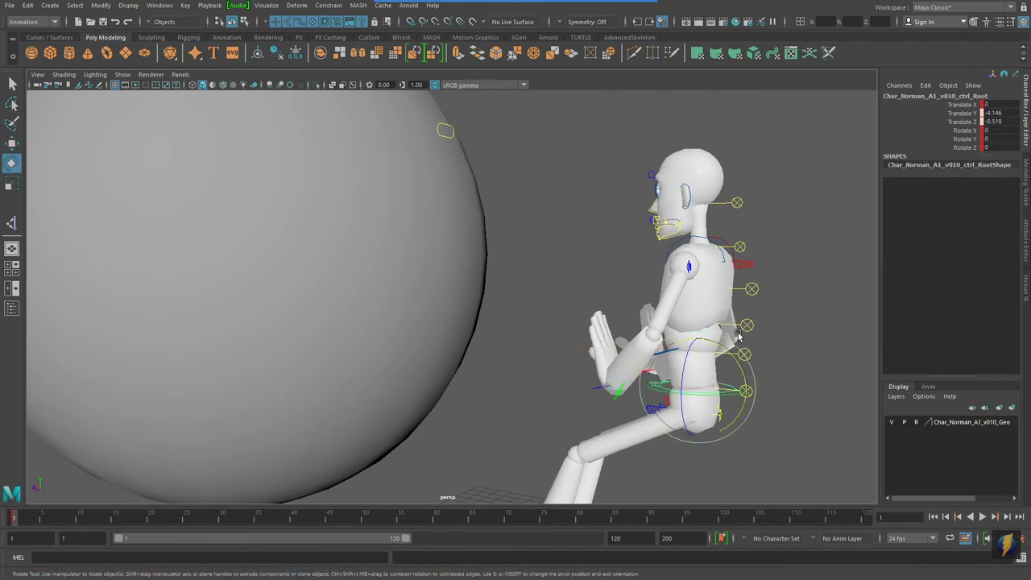
left_click_drag(727, 345, 779, 354)
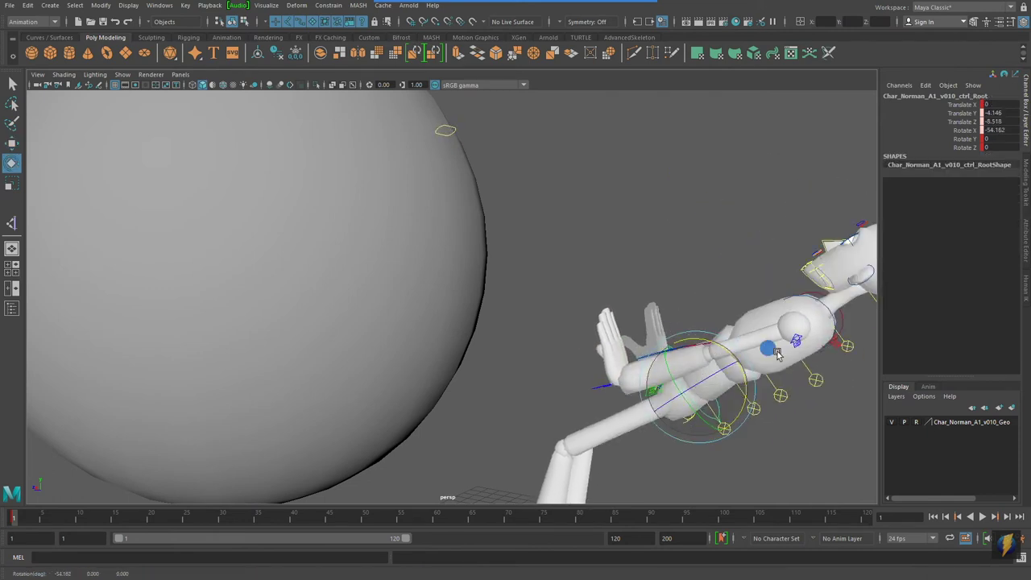
right_click_drag(778, 355, 471, 276, "alt")
left_click_drag(471, 276, 531, 277, "alt")
right_click_drag(531, 277, 474, 264, "alt")
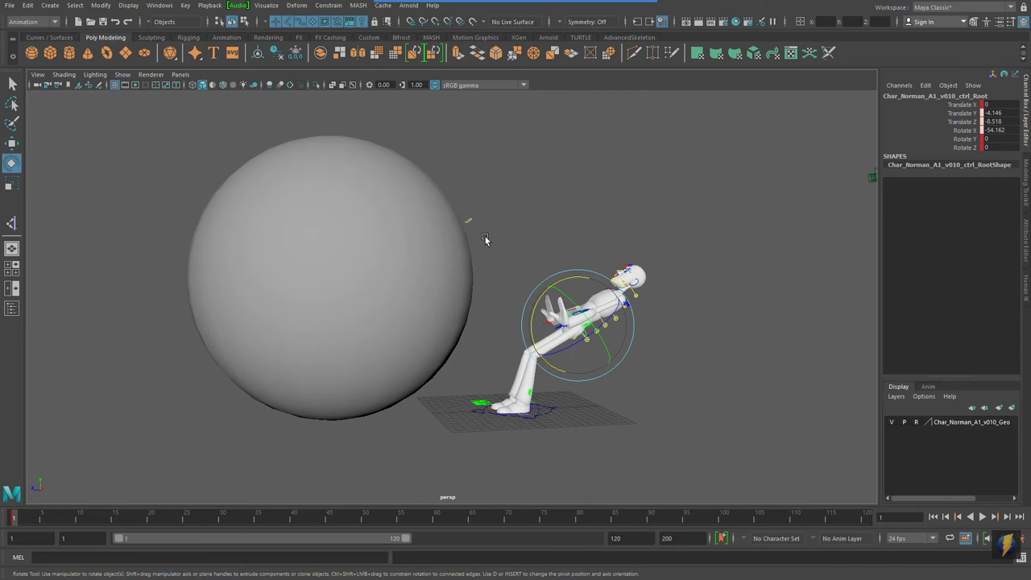
Scrub the timeline to frame 3 to discard the unkeyed pose and return to the keyed one.
left_click(12, 513)
left_click_drag(17, 518, 29, 518)
left_click_drag(531, 242, 473, 250, "alt")
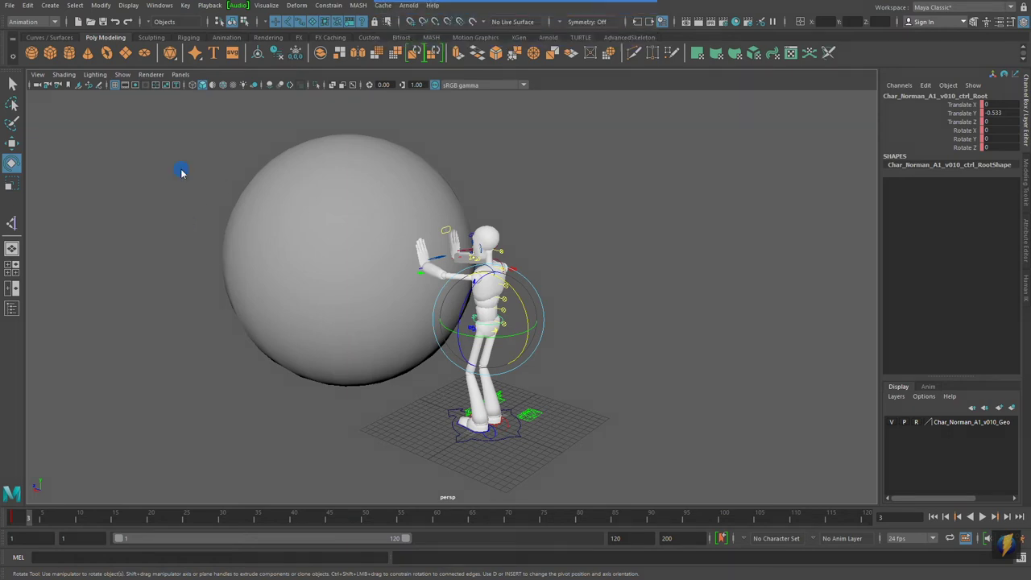
Open the Dope Sheet and expand the Root control's entry to inspect its keyed channels.
left_click(160, 6)
mouse_move(162, 66)
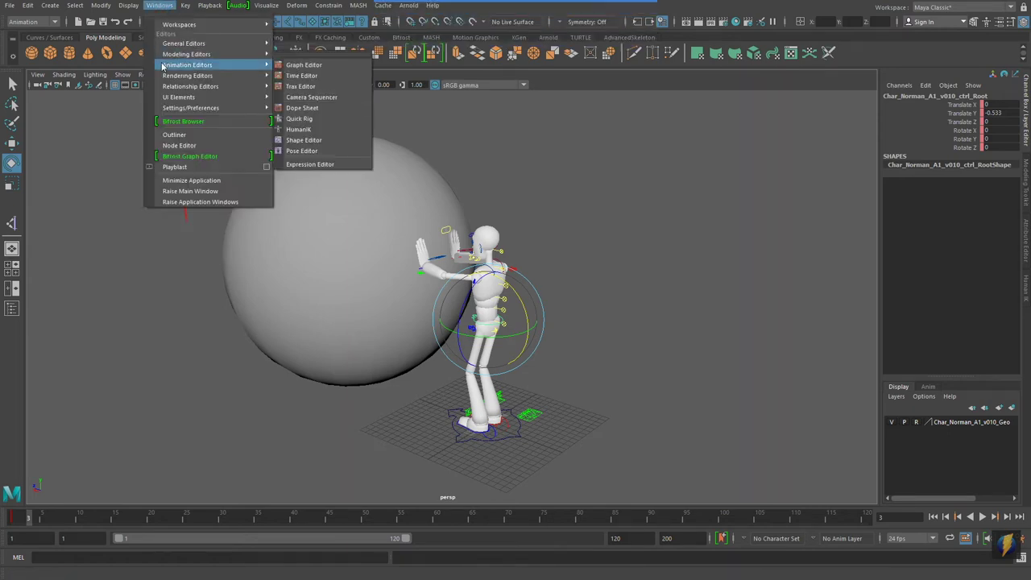
left_click(294, 108)
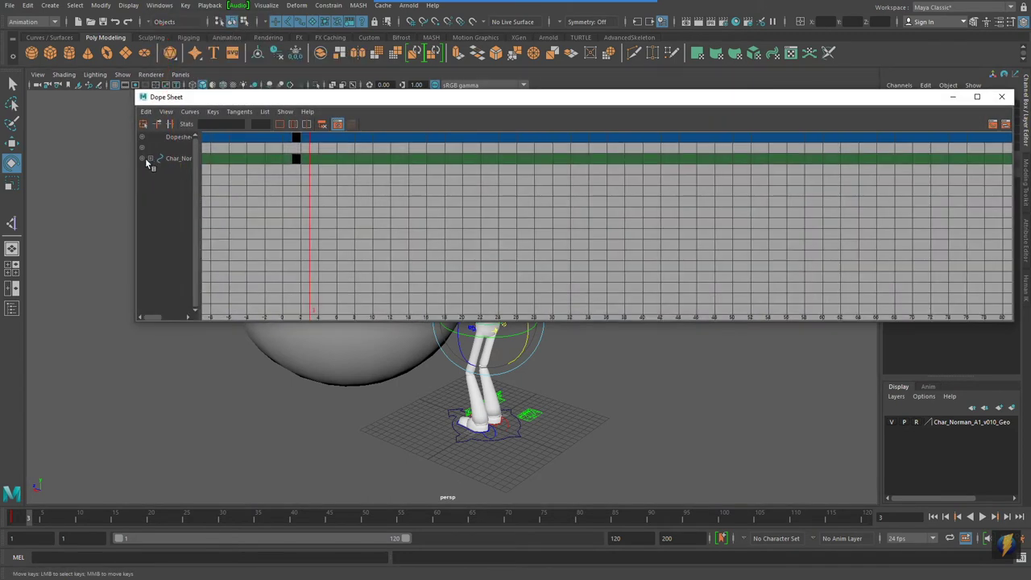
left_click(143, 158)
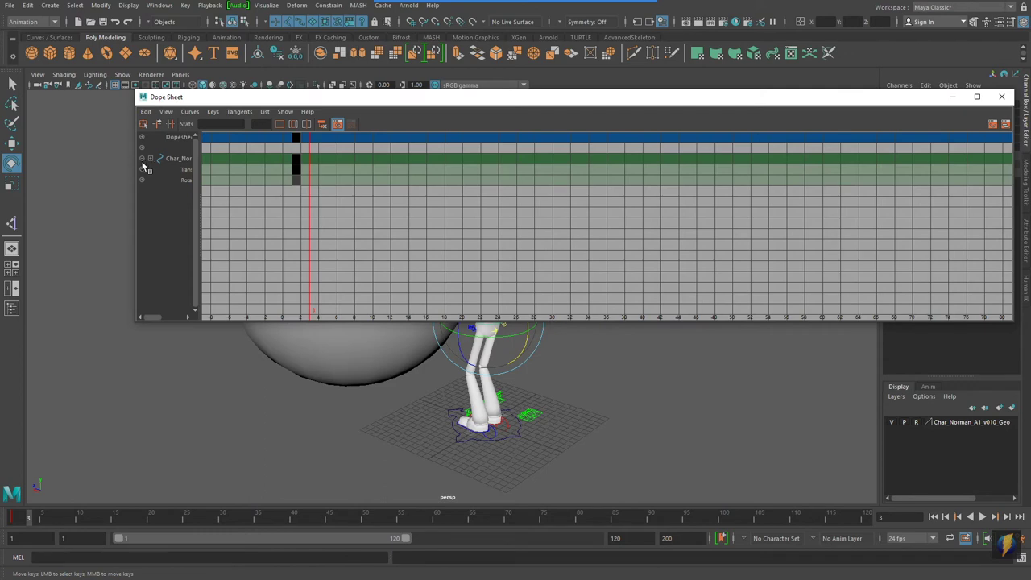
left_click(142, 158)
left_click(150, 159)
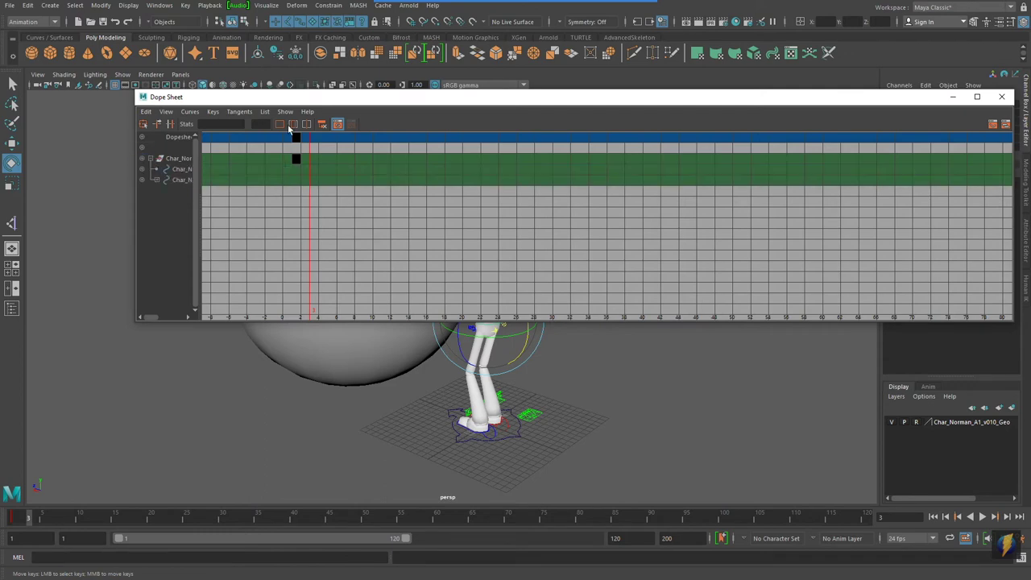
Select all the character's controls and the sphere, maximize the Dope Sheet, and examine the keys listed for them.
left_click_drag(415, 101, 807, 111)
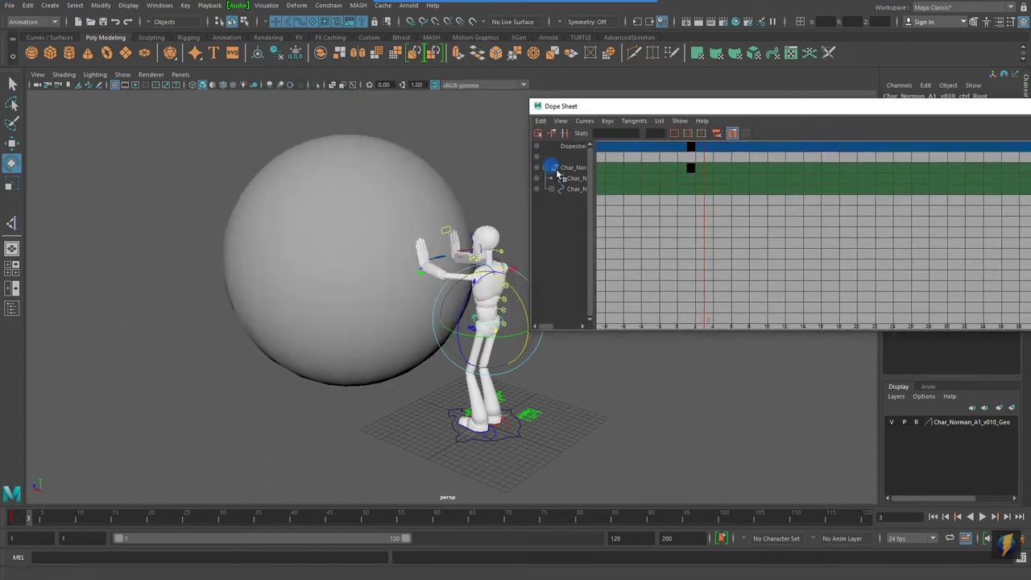
left_click_drag(329, 146, 693, 517)
left_click_drag(731, 108, 262, 76)
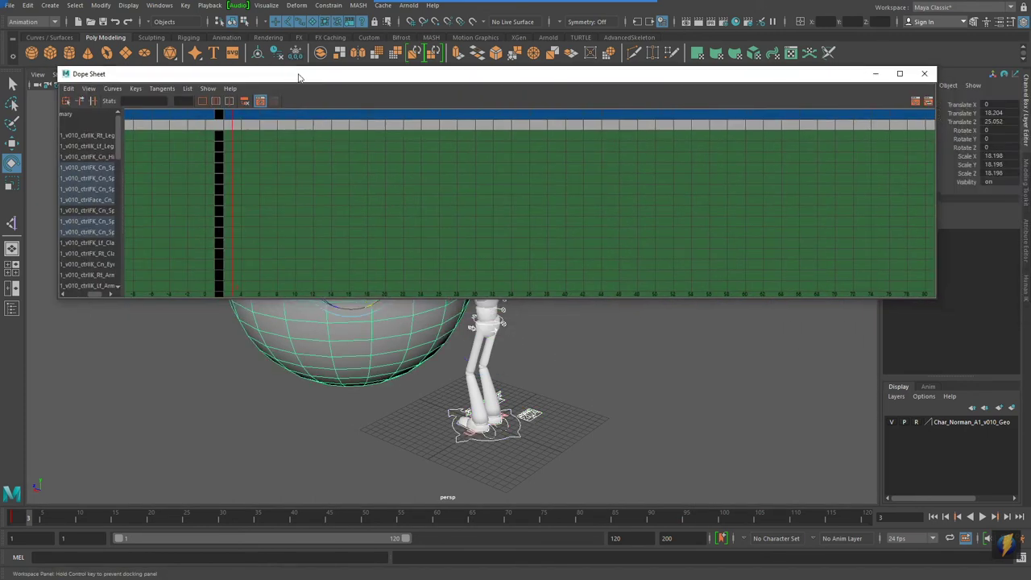
left_click(902, 73)
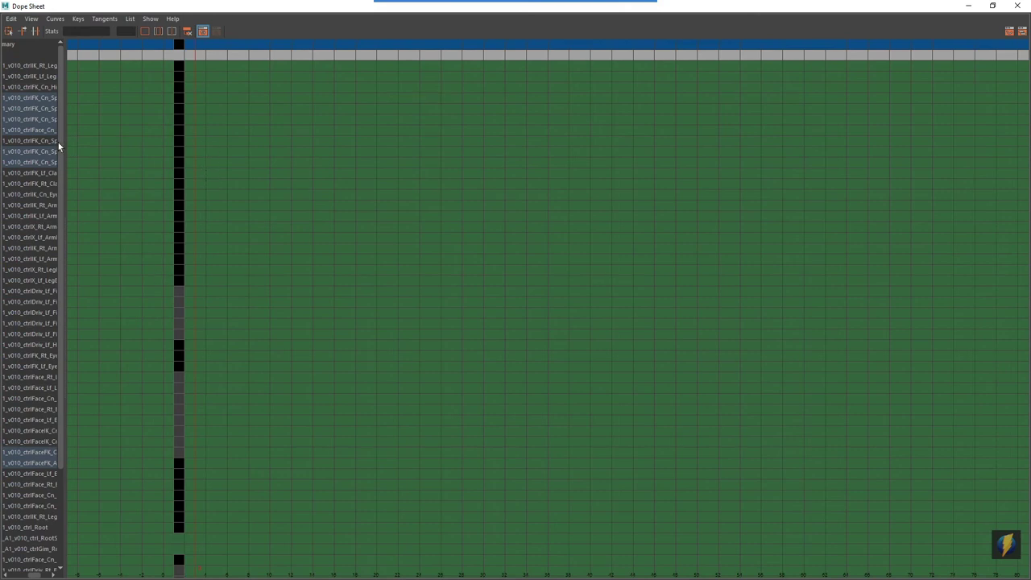
scroll(57, 161, "down", 5)
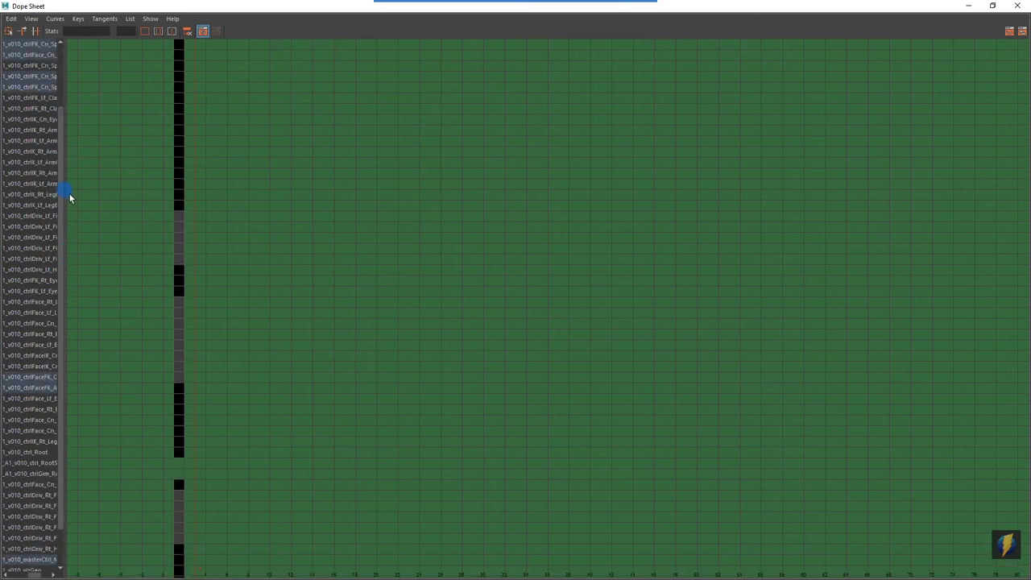
scroll(69, 193, "up", 5)
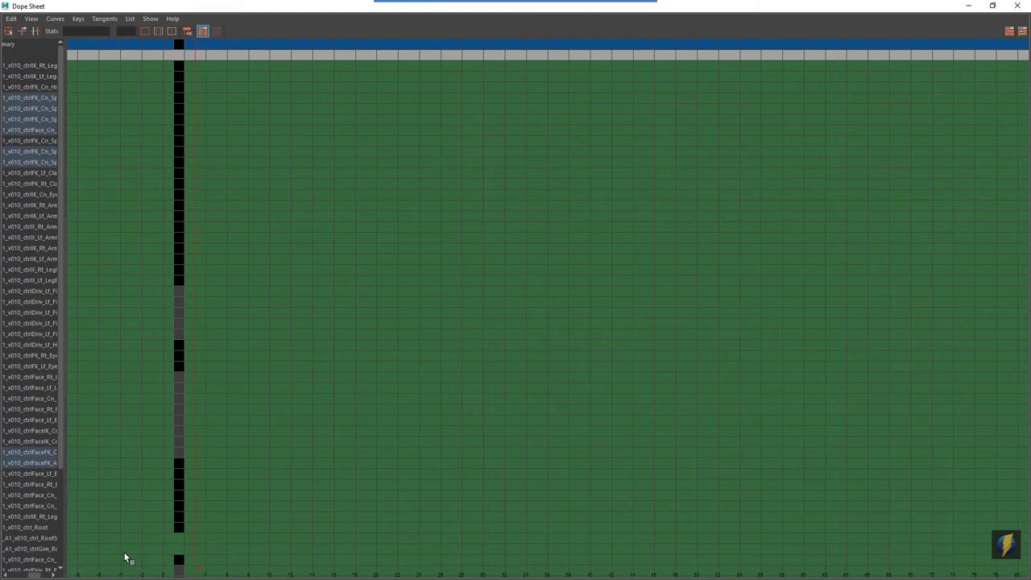
Minimize the Dope Sheet and move the timeline to frame 10.
left_click(970, 6)
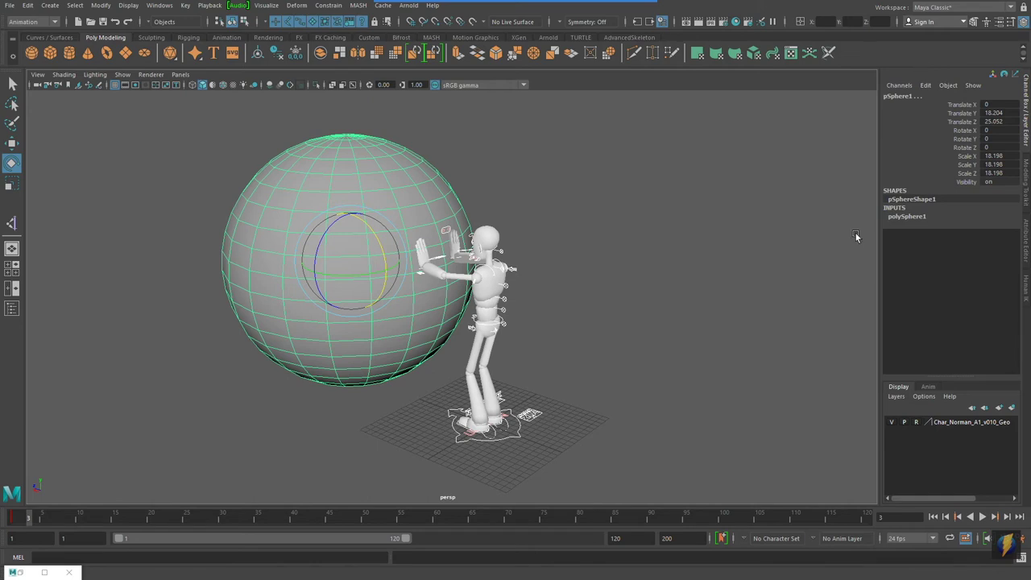
left_click(18, 520)
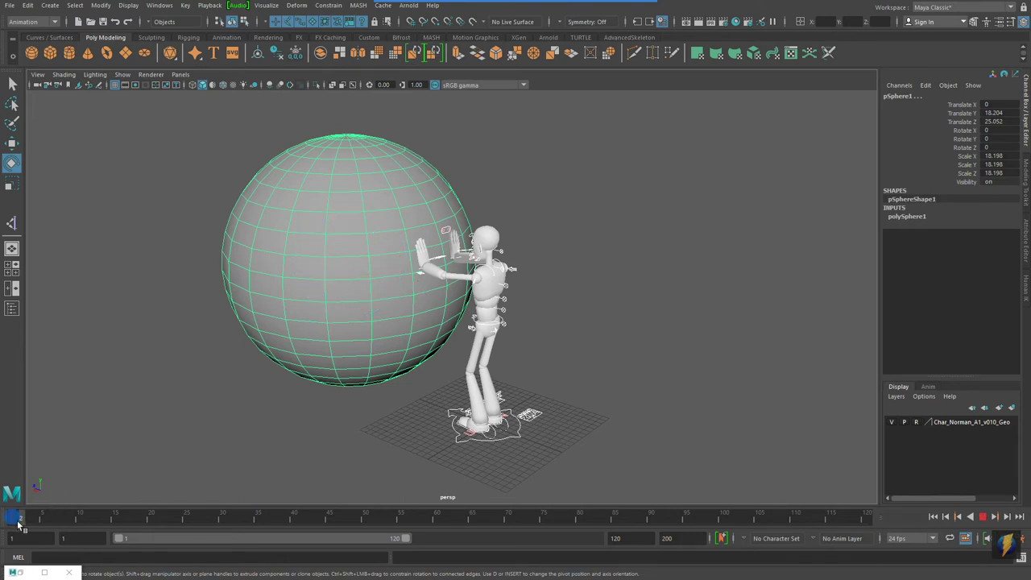
left_click_drag(18, 522, 78, 526)
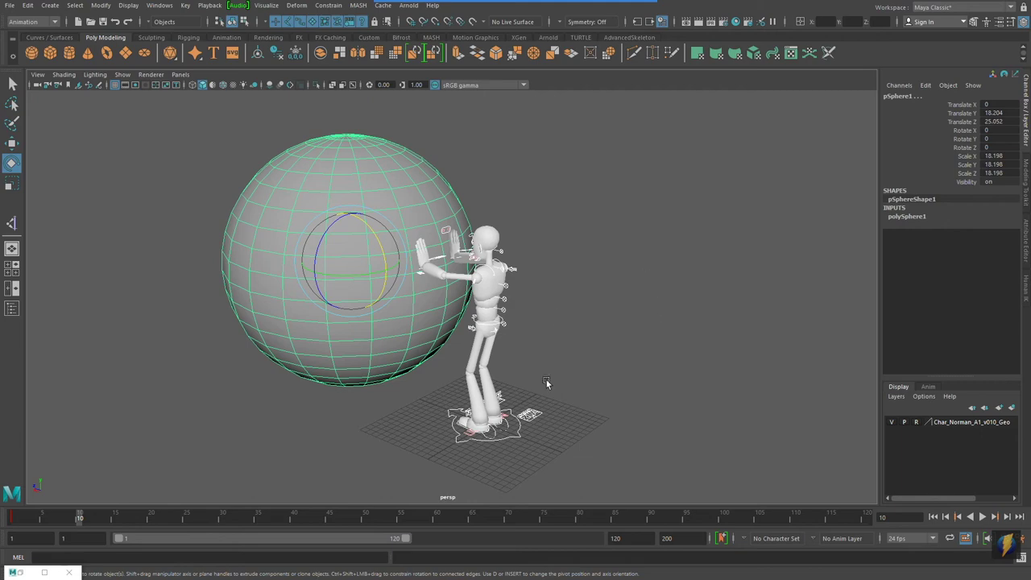
Pose the legs in a stride by moving the left foot forward toward the sphere and the right foot backward.
right_click_drag(548, 385, 621, 451, "alt")
left_click_drag(621, 451, 640, 451, "alt")
left_click(592, 435)
key("w")
left_click_drag(566, 423, 464, 415)
left_click(599, 417)
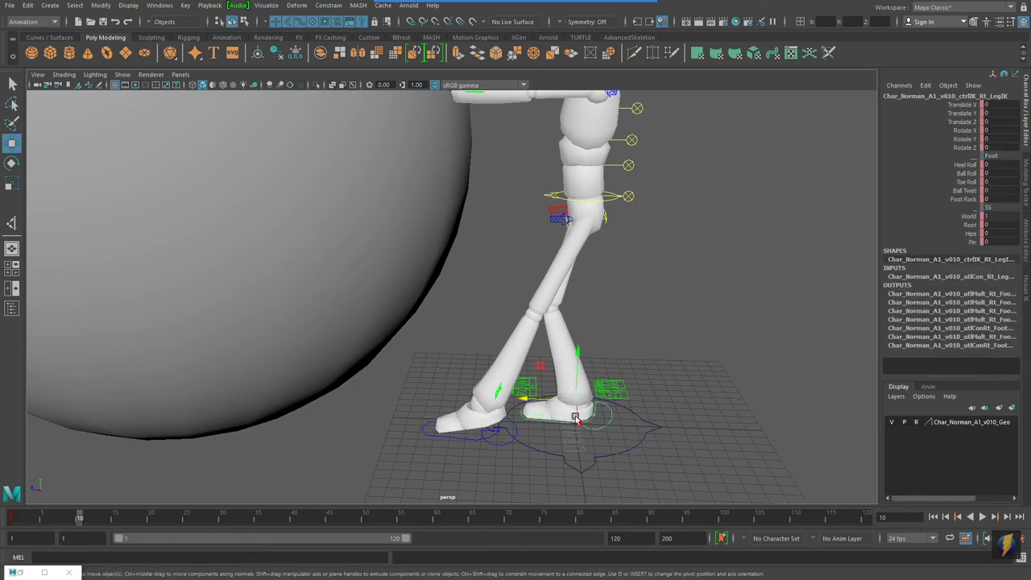
key("e")
left_click_drag(575, 414, 671, 403)
left_click_drag(671, 403, 476, 359, "alt")
Lower the Root control to about -2.8 in Y and shift it slightly in Z over the stride.
left_click(351, 191)
key("w")
left_click_drag(319, 140, 318, 181)
middle_click_drag(512, 227, 520, 297, "alt")
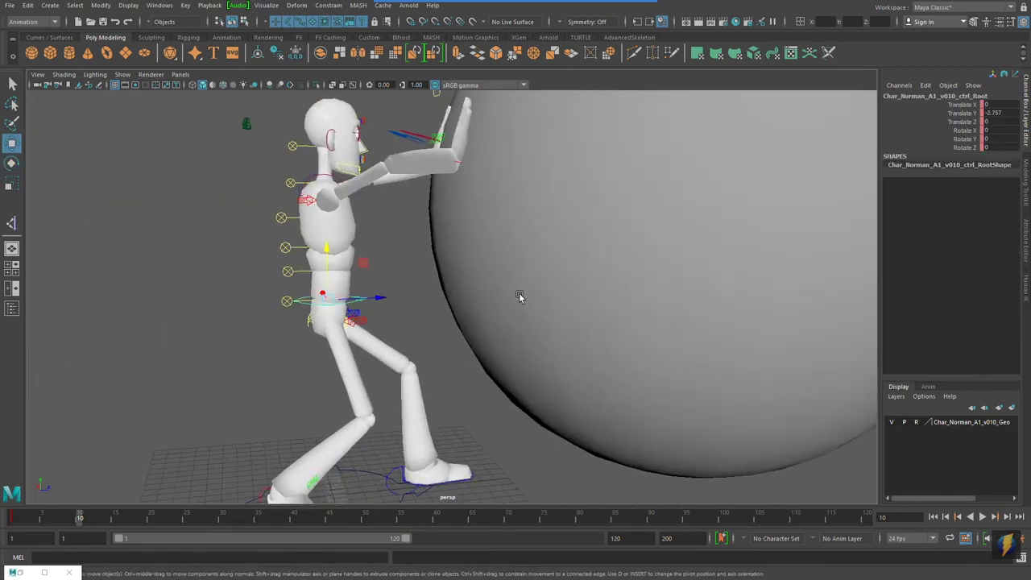
right_click_drag(520, 298, 440, 299, "alt")
middle_click_drag(423, 300, 451, 253, "alt")
left_click_drag(429, 249, 440, 249)
Reposition the left foot to about 1 in Translate Z.
left_click(343, 415)
left_click_drag(387, 396, 524, 355)
right_click_drag(525, 355, 571, 362, "alt")
Reposition the hand controls so the palms press against the sphere.
left_click(387, 212)
left_click_drag(378, 211, 291, 224, "alt")
left_click(513, 173, "shift")
left_click_drag(362, 185, 387, 177, "alt")
left_click_drag(459, 189, 295, 212, "alt")
right_click_drag(295, 212, 413, 177, "alt")
left_click_drag(440, 224, 566, 221, "alt")
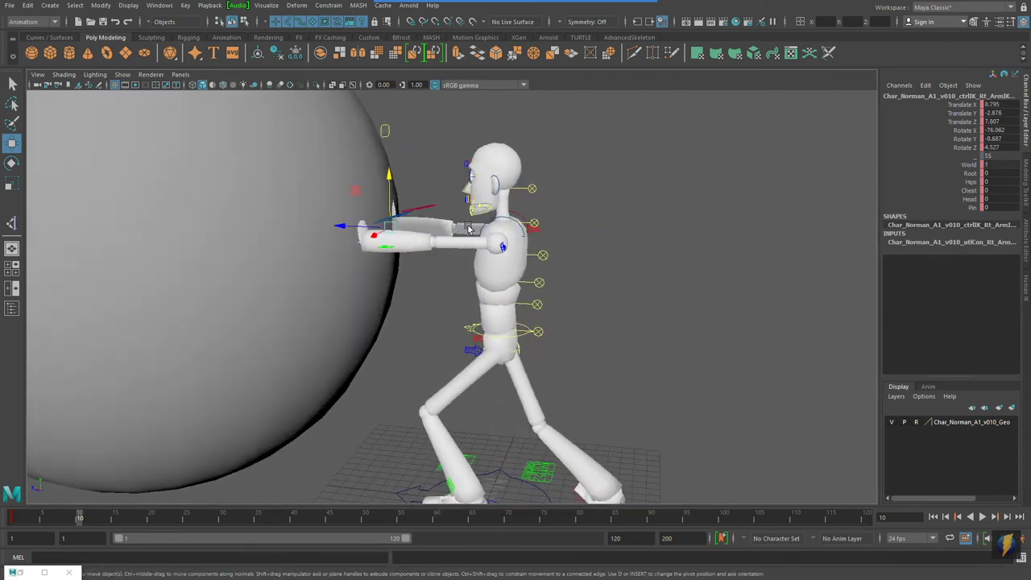
left_click_drag(341, 226, 288, 248)
Rotate the right arm's pole vector control to about -51.9 in X, 15.6 in Y and -19.1 in Z.
left_click(384, 273)
key("e")
left_click(501, 269)
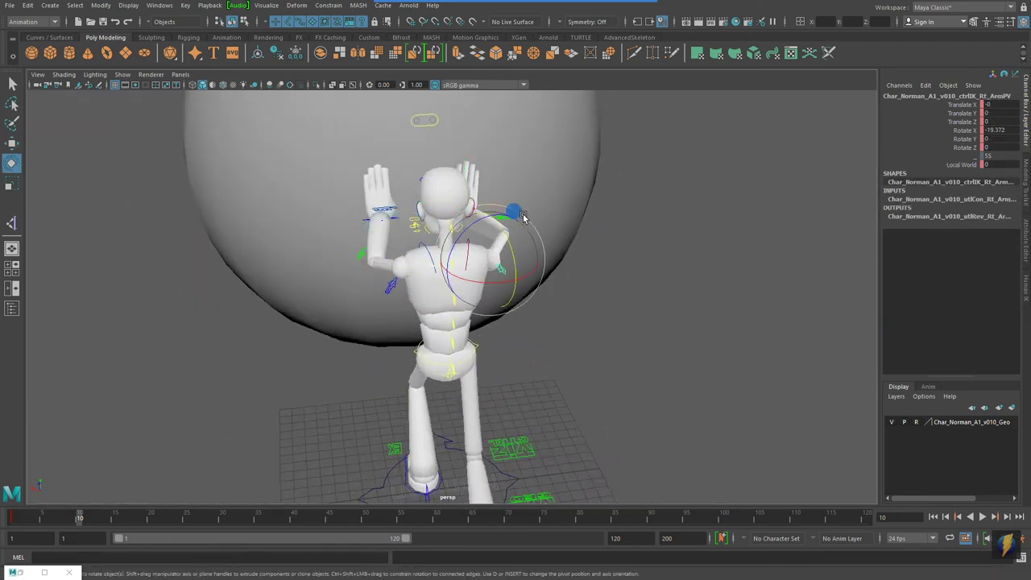
left_click_drag(640, 276, 406, 231, "alt")
mouse_move(405, 231)
left_mouse_down()
mouse_move(433, 217)
mouse_move(375, 218)
mouse_move(403, 224)
left_mouse_up()
In the Render_Camera view, select all the character's controls and key the pushing pose at frame 10.
left_click_drag(403, 224, 657, 211, "alt")
key("space")
key("space")
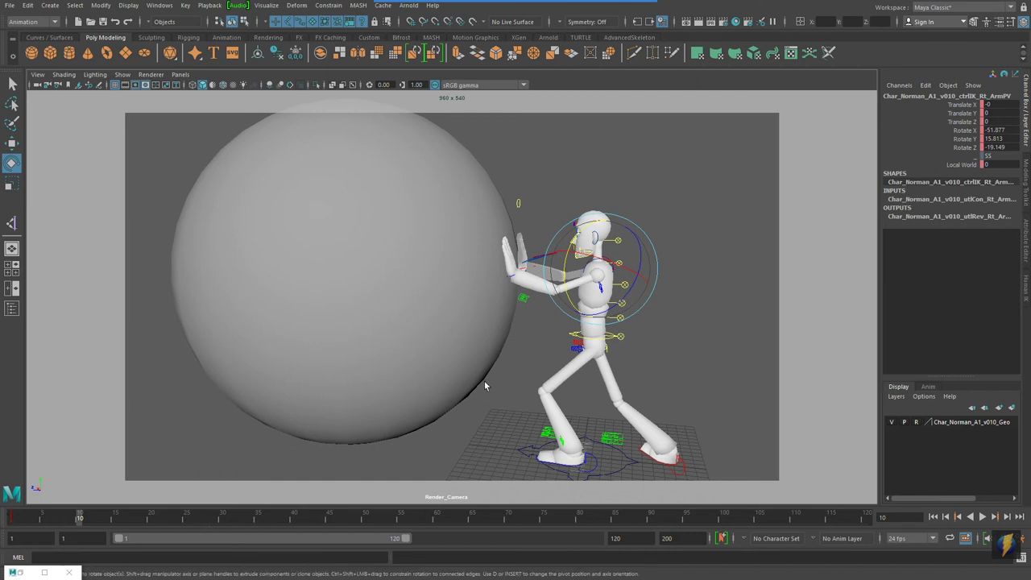
left_click_drag(483, 143, 753, 516)
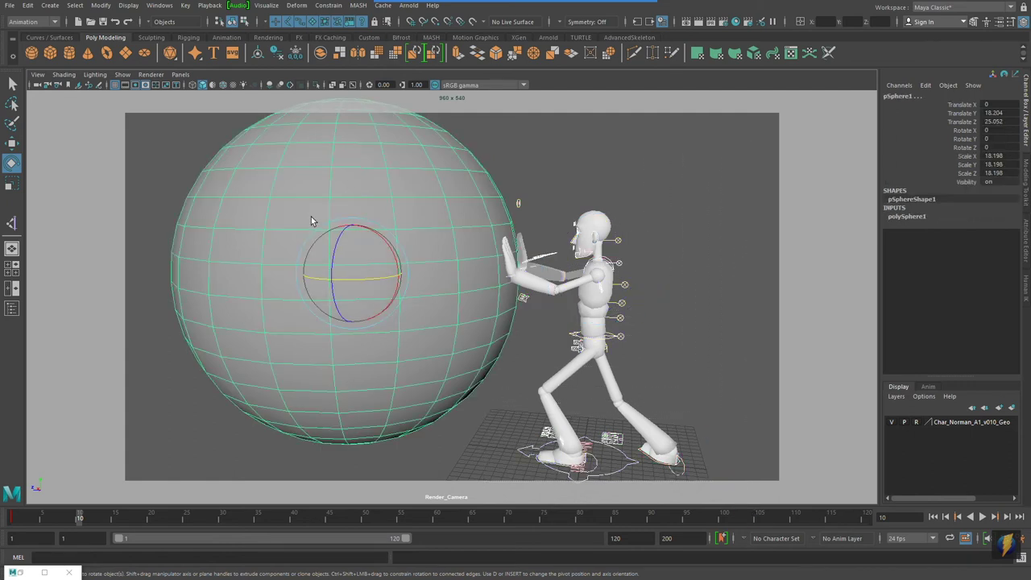
key("ctrl+z")
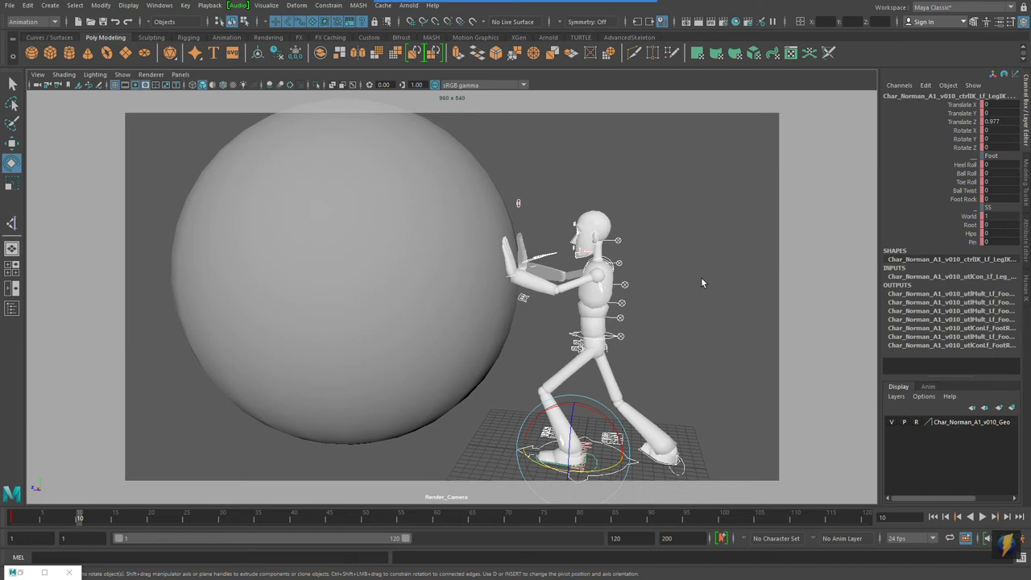
key("s")
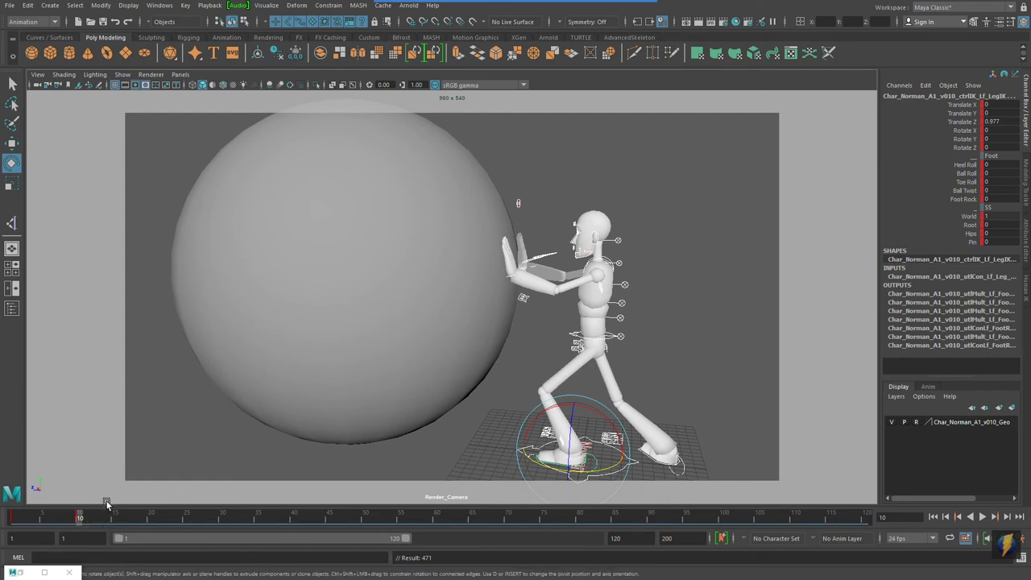
Scrub the timeline between frames 1 and 10 to review the motion between the two keyed poses.
left_click_drag(80, 519, 3, 522)
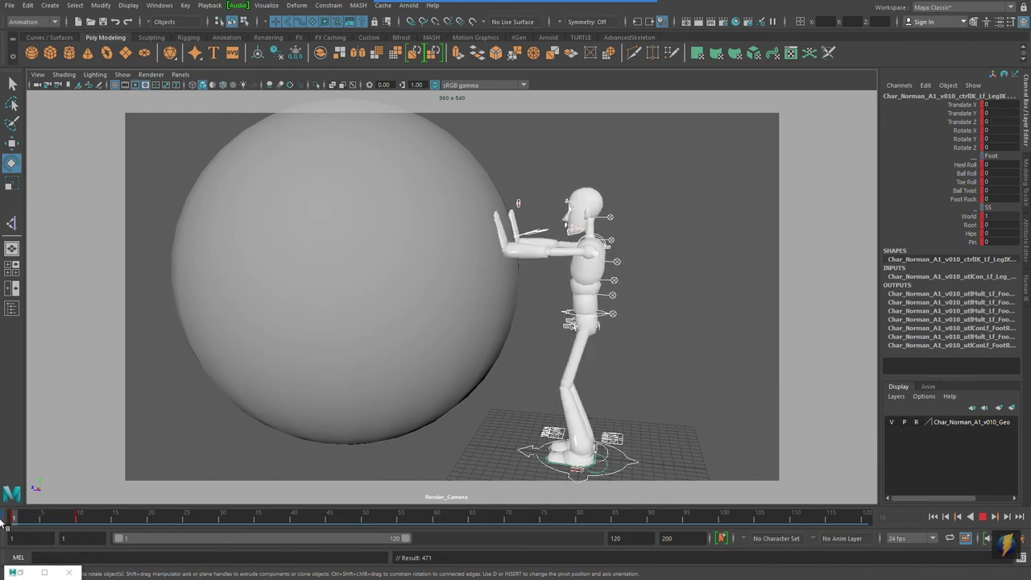
left_click_drag(3, 522, 82, 528)
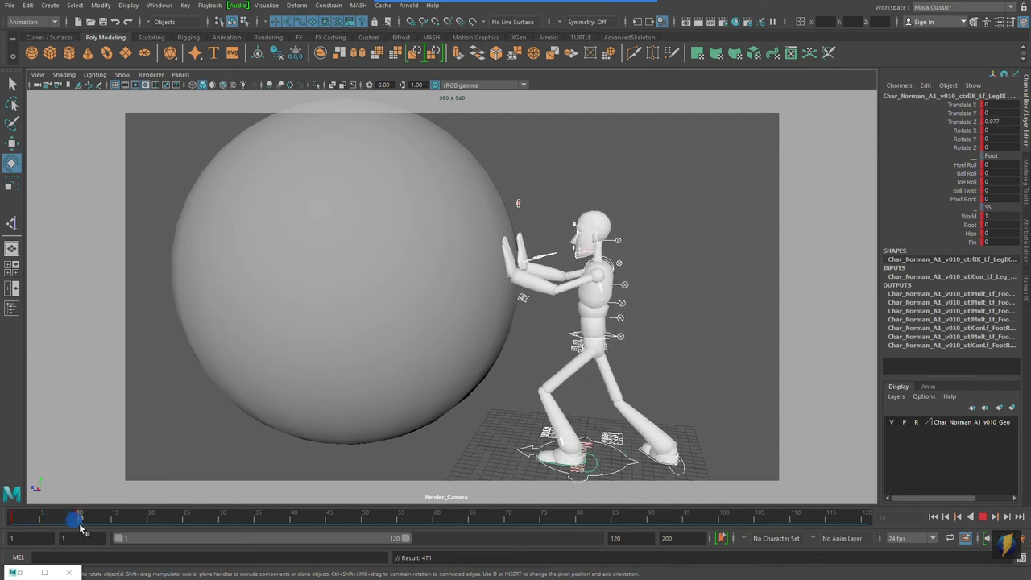
mouse_move(80, 528)
left_mouse_down()
mouse_move(11, 524)
mouse_move(71, 529)
mouse_move(17, 529)
mouse_move(79, 532)
mouse_move(16, 532)
mouse_move(67, 539)
mouse_move(15, 535)
mouse_move(80, 548)
mouse_move(71, 538)
left_mouse_up()
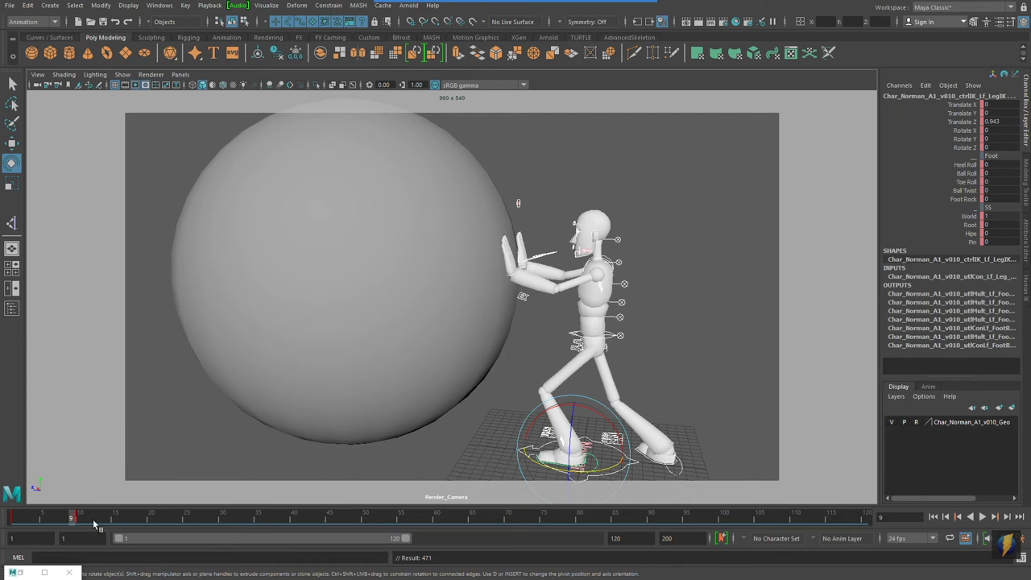
Move to frame 20, lean the Root forward and extend the right foot backward behind the character.
left_click_drag(77, 524, 150, 532)
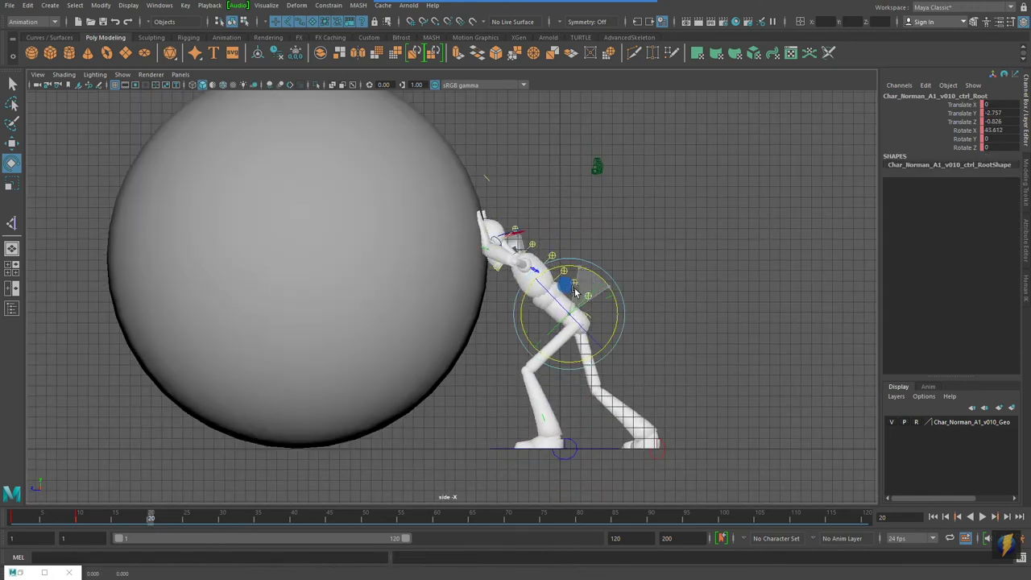
key("space")
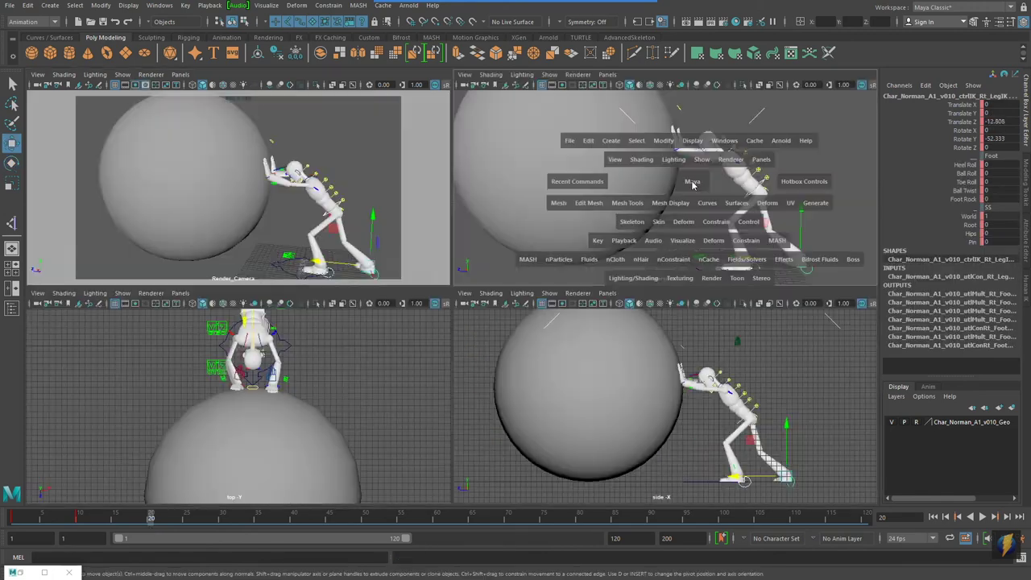
key("space")
Set the right foot's Rotate Y to 0 and adjust its Ball Roll to lift the heel.
left_click(997, 139)
type("0")
key("Return")
left_click(967, 174)
left_click_drag(593, 281, 543, 235)
Rotate the character's upper spine and neck control in Z to adjust the head's tilt between the arms.
key("space")
left_click_drag(496, 172, 610, 224)
key("e")
right_click_drag(610, 223, 548, 219, "alt")
left_click(540, 216)
left_click_drag(529, 199, 487, 188)
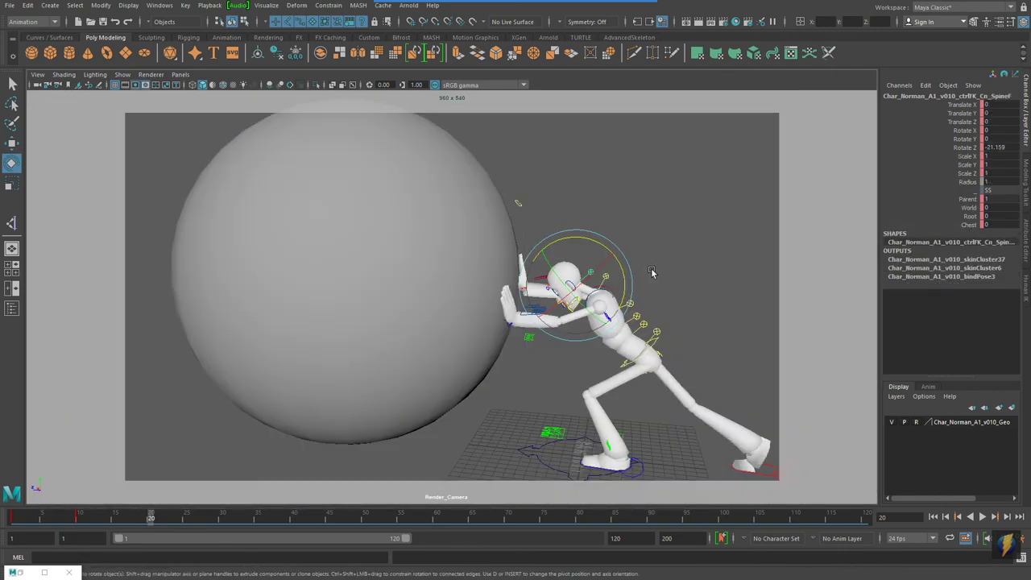
left_click_drag(548, 243, 533, 263)
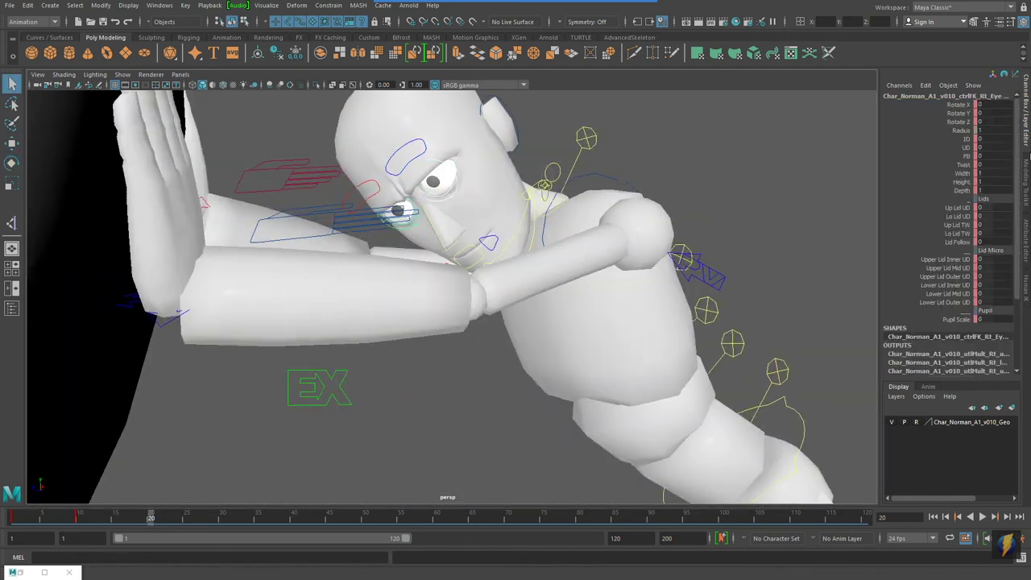
Adjust the eyelid channels and shape the lips with Mouth UD at 0.9 and Mouth Puff IO at -5.7.
left_click(939, 208)
left_click(938, 216)
middle_click_drag(442, 193, 419, 193)
key("e")
left_click(475, 256)
right_click_drag(475, 242, 564, 242, "alt")
left_click(939, 130)
left_click_drag(501, 240, 465, 251)
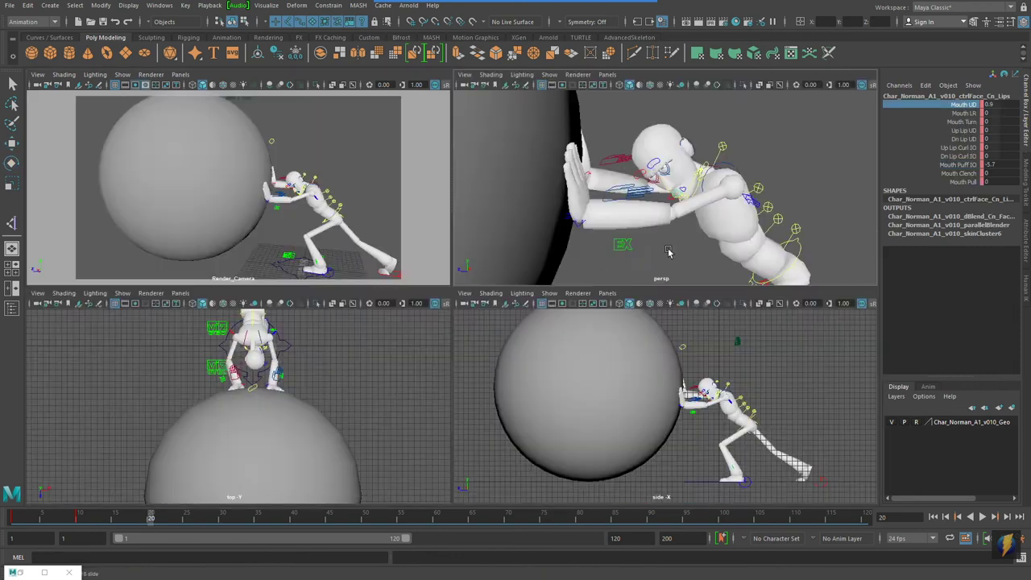
Set the left foot's Ball Roll to 3.4 and slide the foot backward behind the character.
key("space")
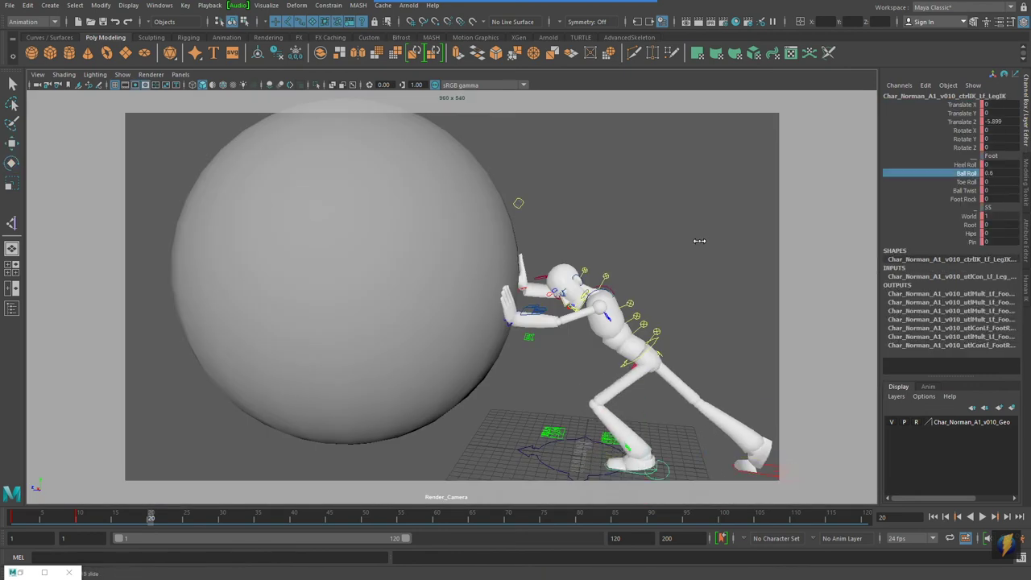
middle_click_drag(699, 240, 689, 240)
left_click(673, 346)
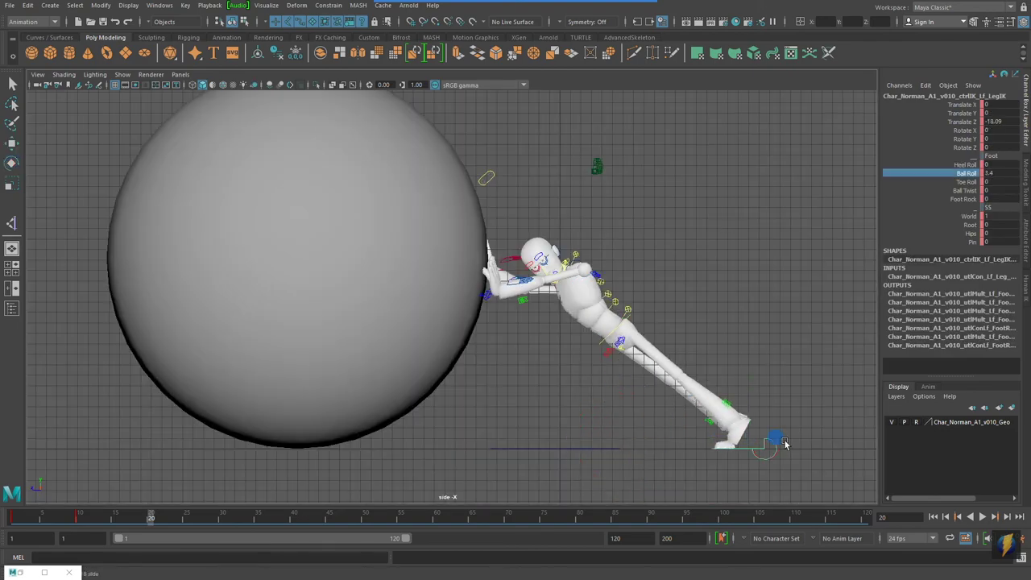
left_click_drag(778, 437, 752, 444)
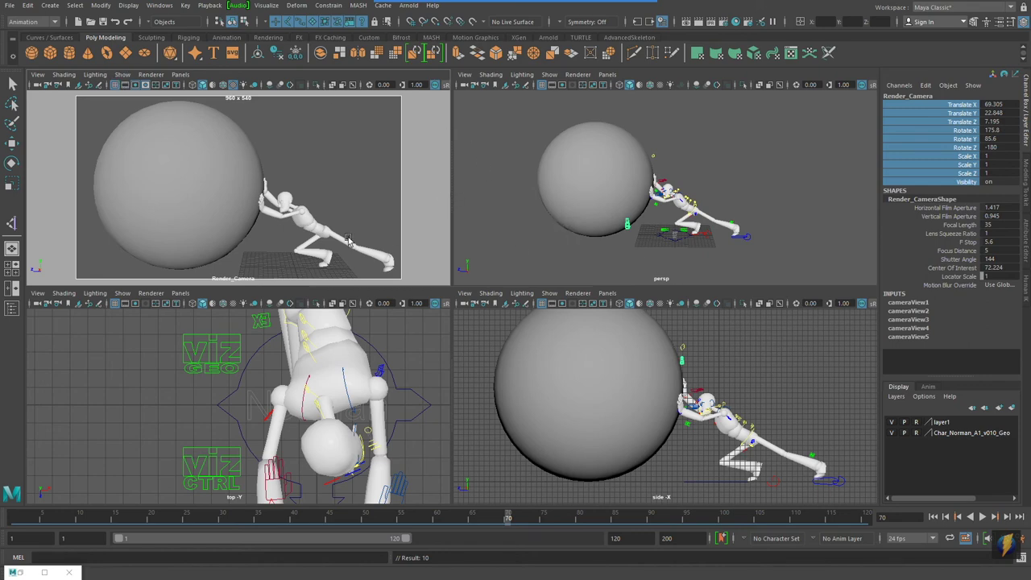
Show NURBS Curves in the Render_Camera view and turn off its display of NURBS CVs.
left_click(121, 74)
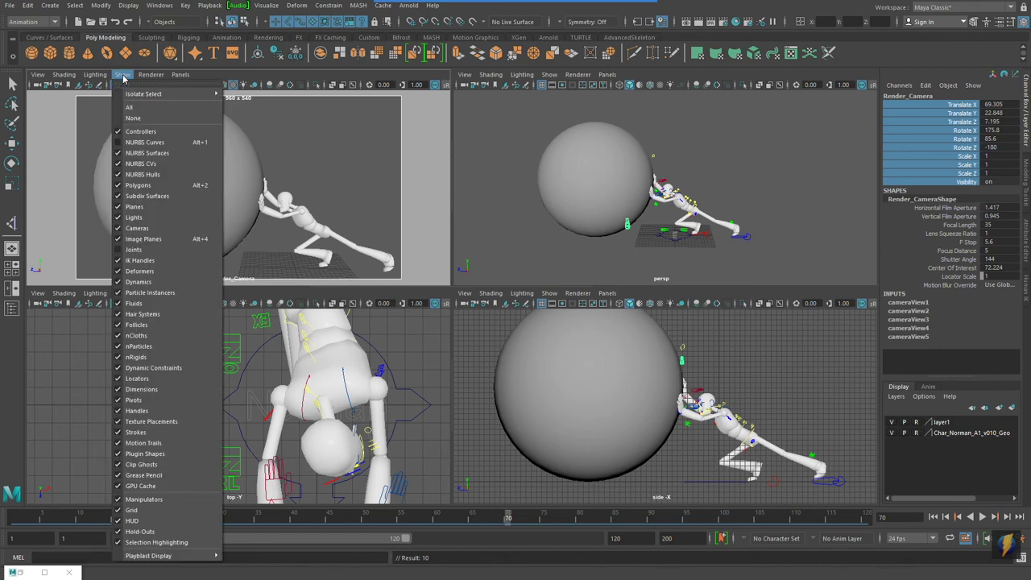
left_click(162, 145)
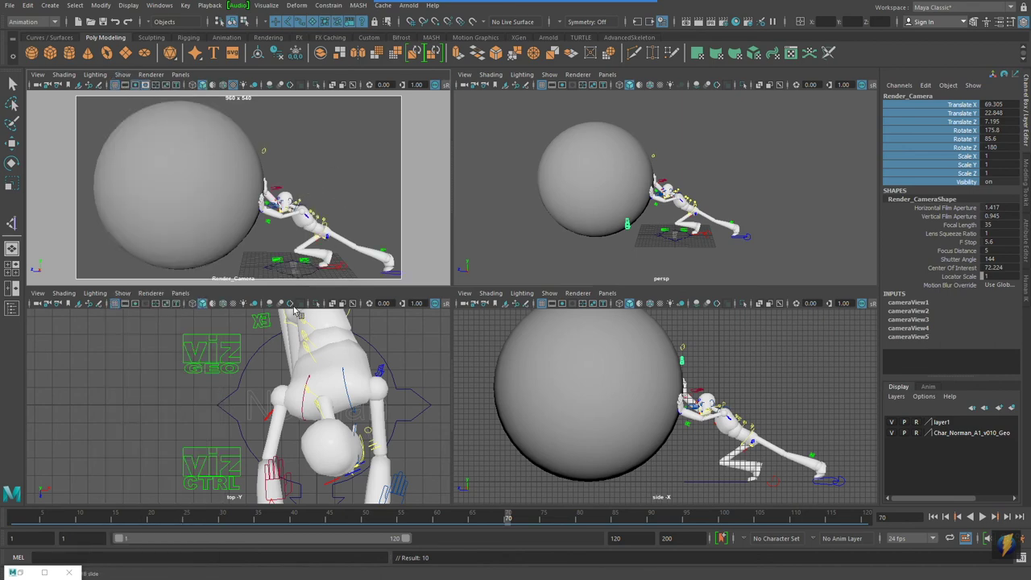
left_click(122, 75)
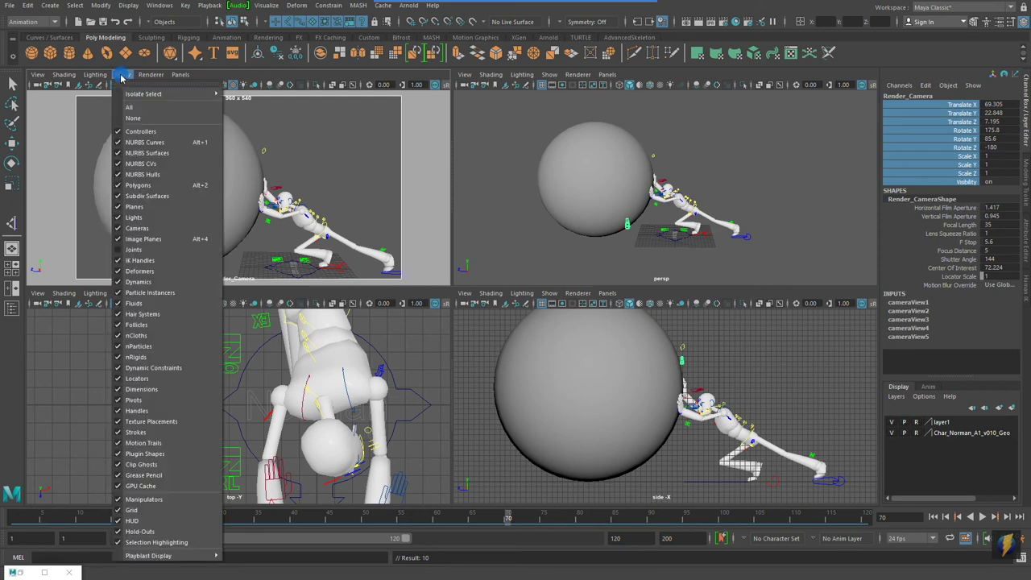
left_click(127, 165)
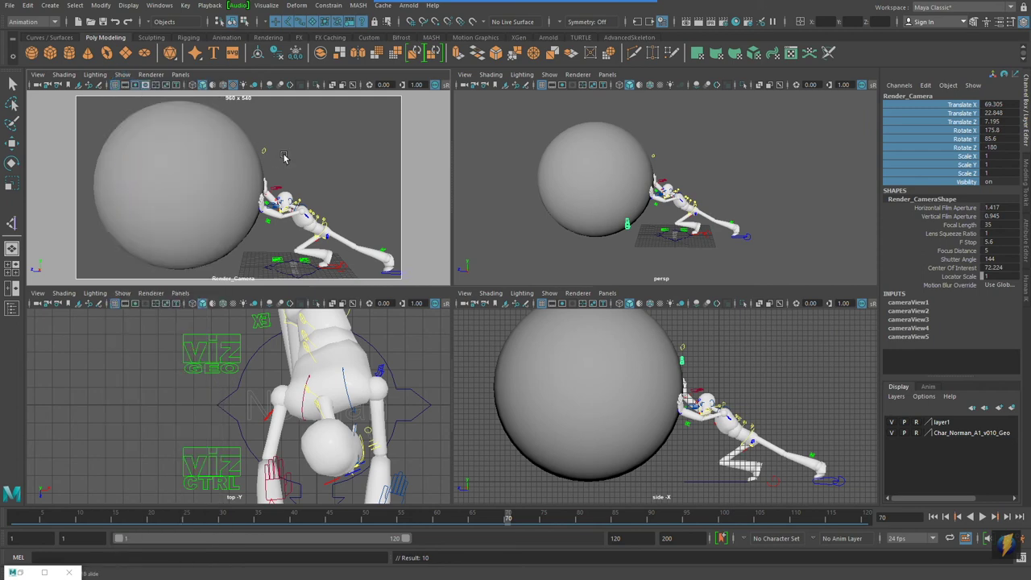
Hide NURBS Curves in the Render_Camera view and maximize that view.
left_click(150, 75)
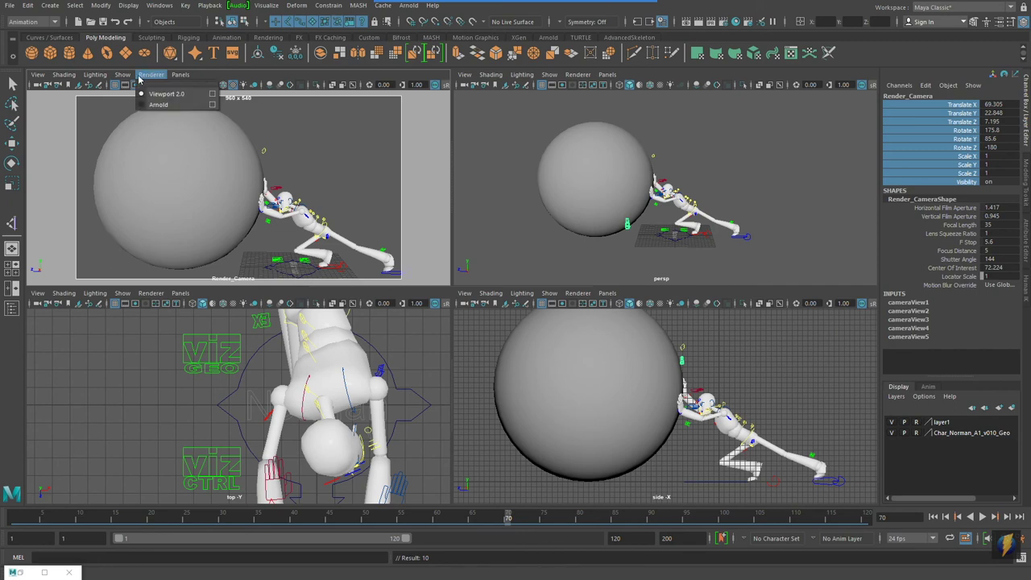
mouse_move(128, 76)
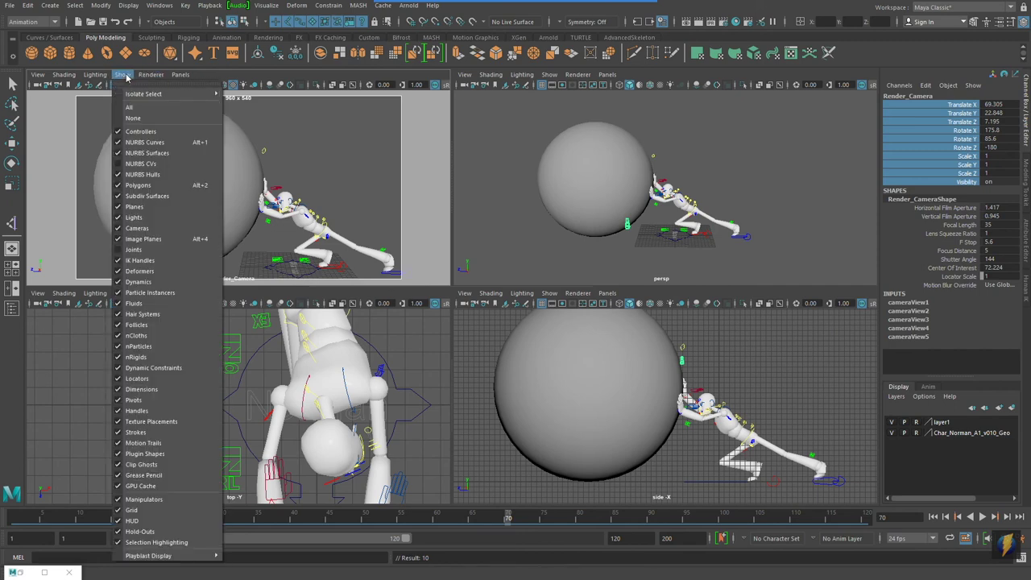
left_click(121, 142)
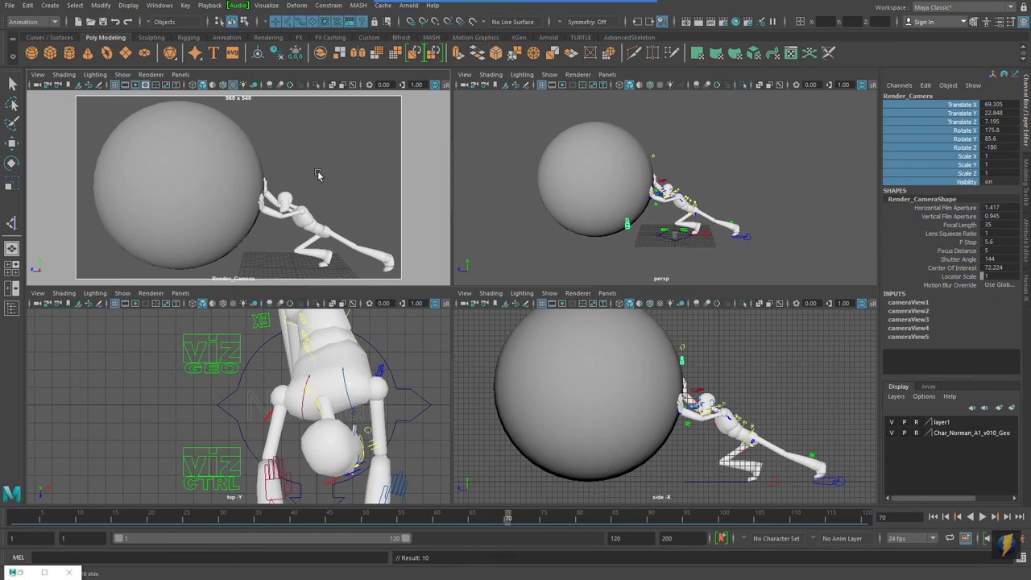
key("space")
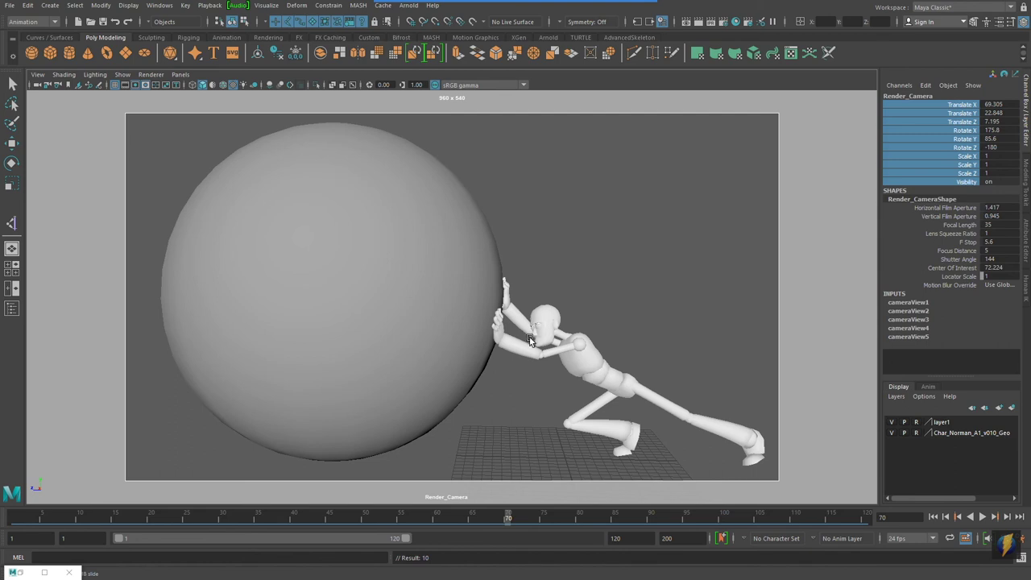
Scrub the timeline to frames 1, 10, 50 and 70 to review the character's poses through the render camera.
left_click(493, 516)
left_click_drag(493, 516, 13, 516)
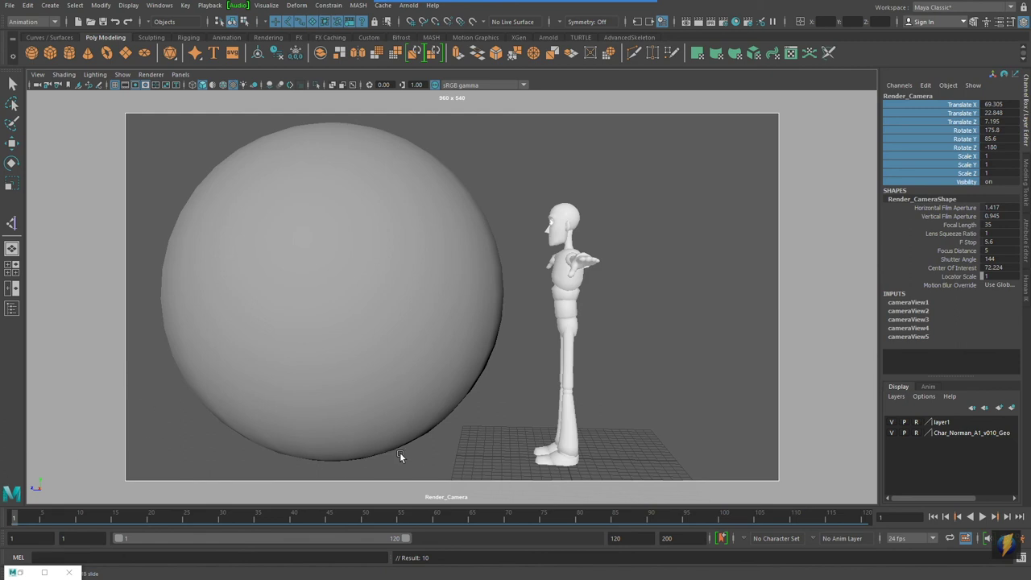
left_click_drag(13, 518, 80, 522)
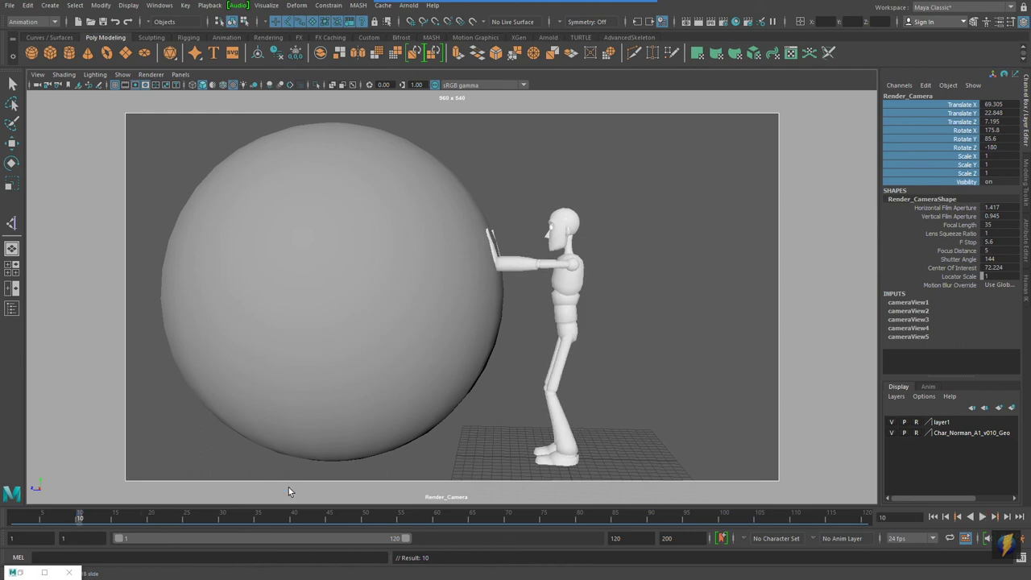
left_click_drag(81, 516, 365, 523)
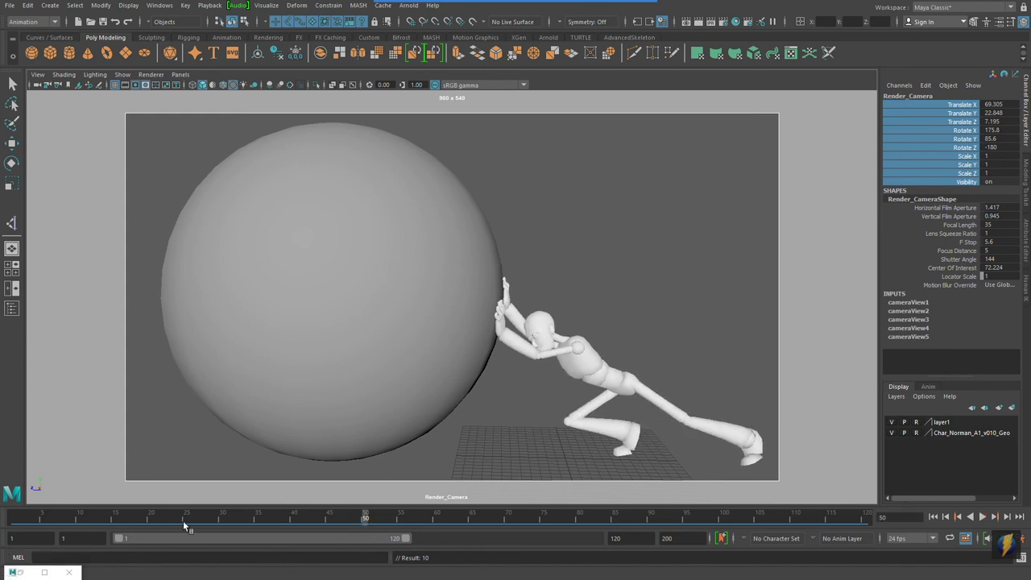
mouse_move(364, 518)
left_mouse_down()
mouse_move(536, 538)
mouse_move(487, 538)
mouse_move(507, 543)
left_mouse_up()
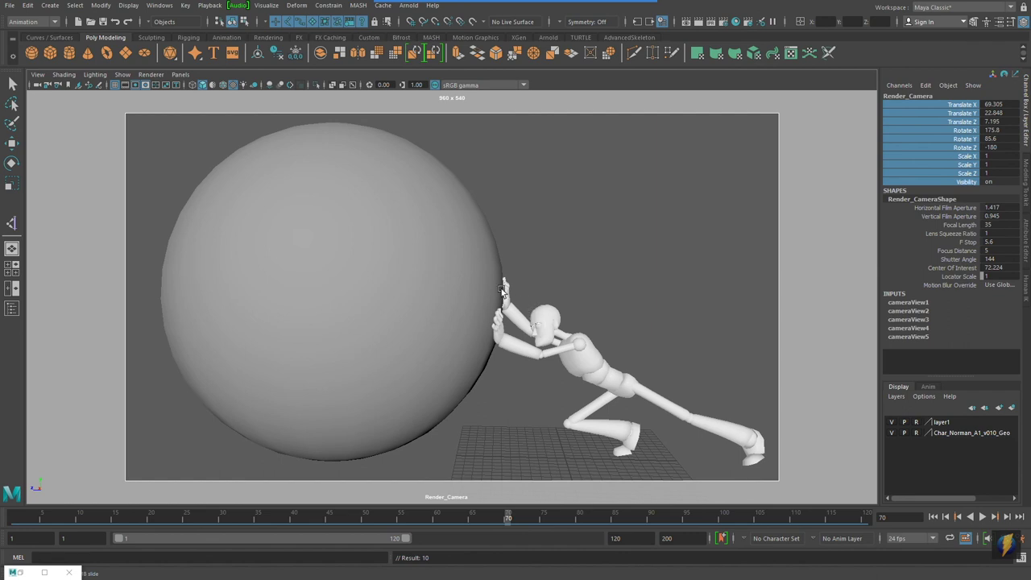
Open the Outliner to inspect the scene's objects and sets, and close it again.
left_click(12, 309)
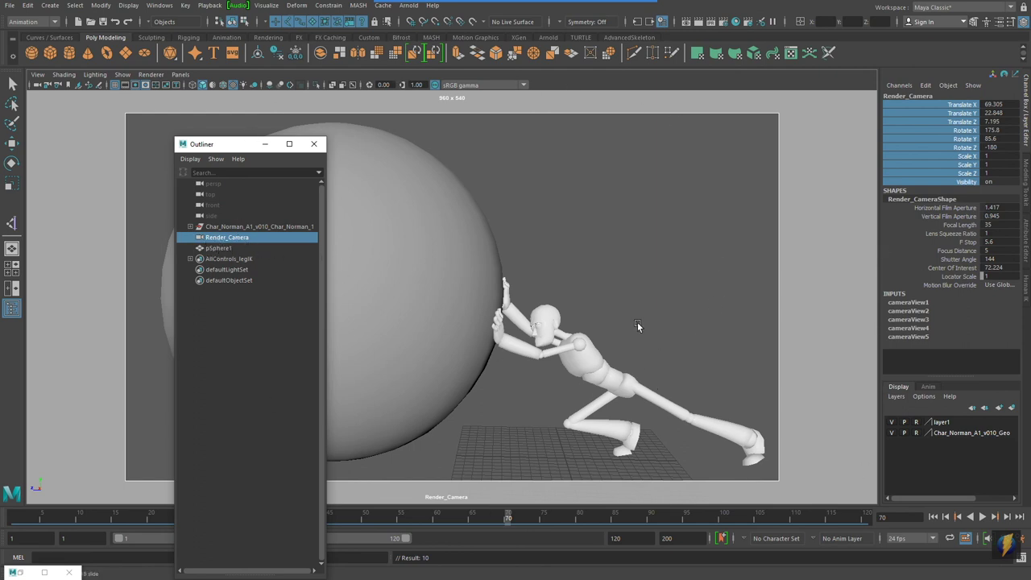
left_click(314, 143)
Maximize the perspective view and select all the character's controls to display their keyframes.
key("space")
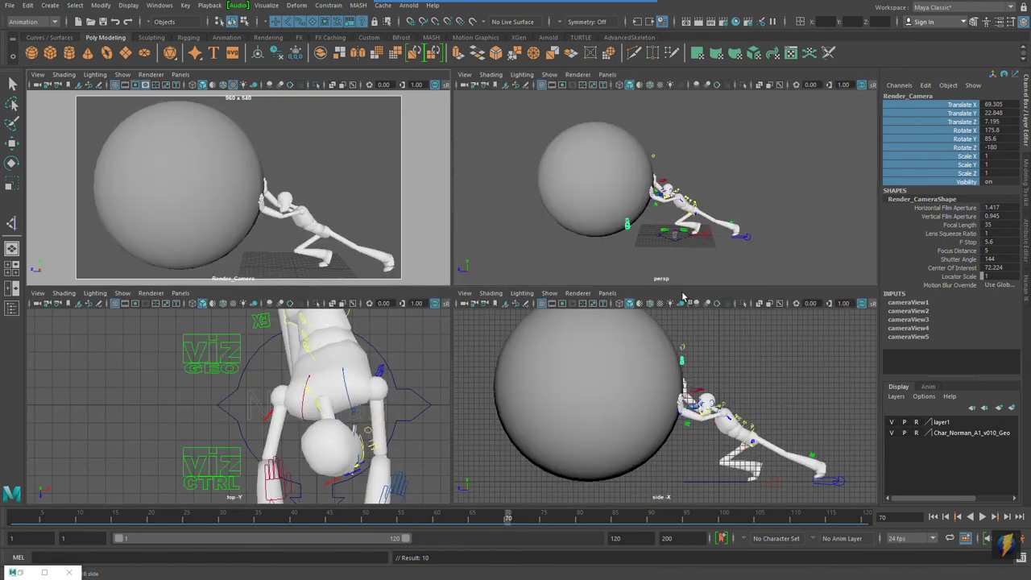
key("space")
left_click_drag(553, 343, 546, 312, "alt")
middle_click_drag(545, 312, 571, 313, "alt")
left_click_drag(570, 312, 563, 305, "alt")
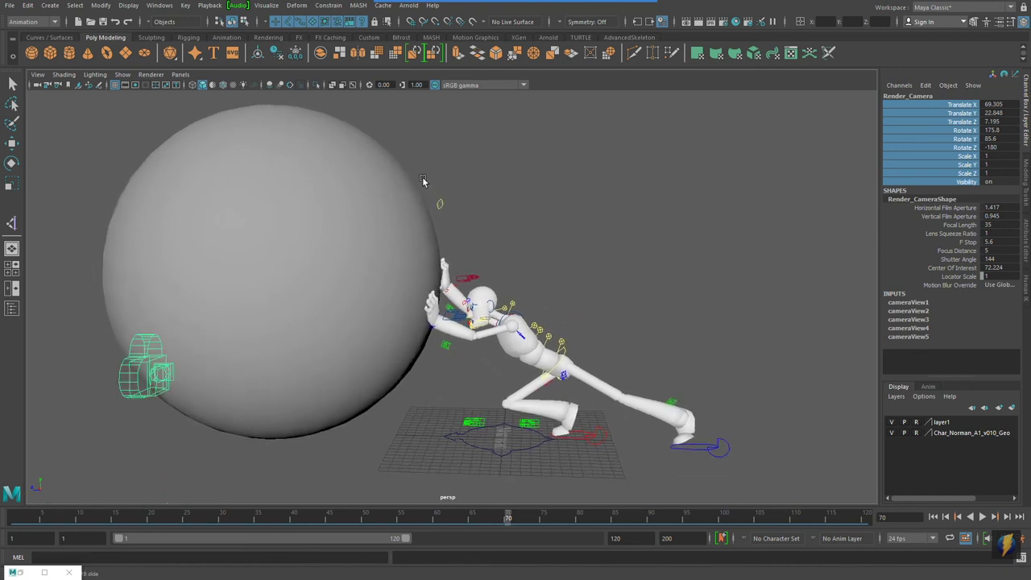
left_click_drag(785, 127, 777, 186)
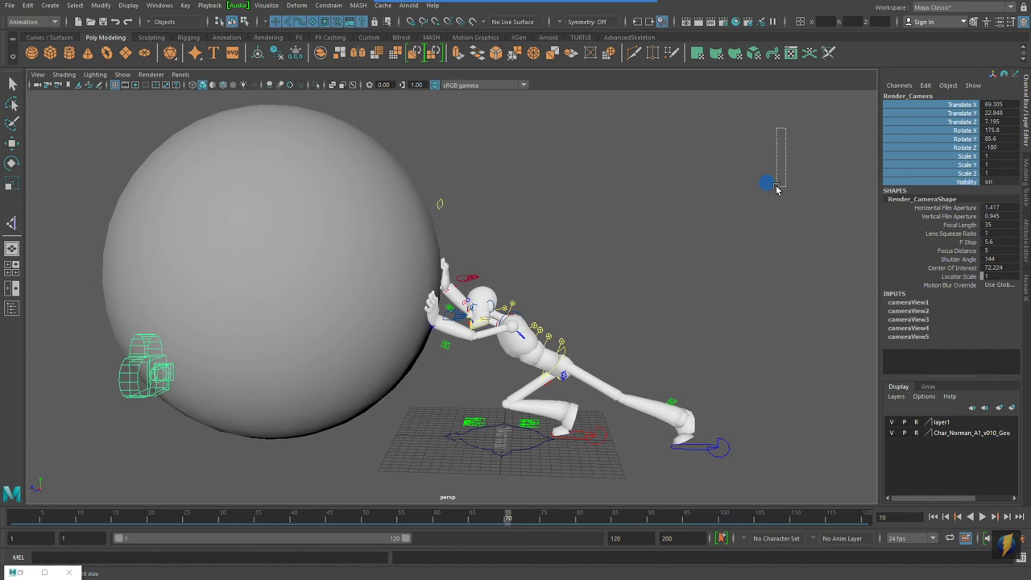
left_click_drag(776, 186, 401, 492)
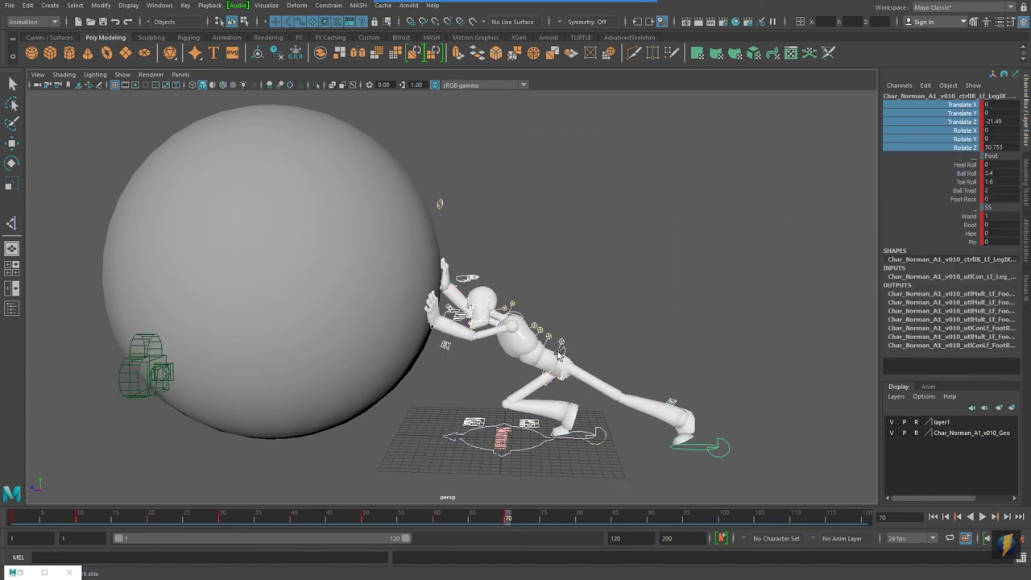